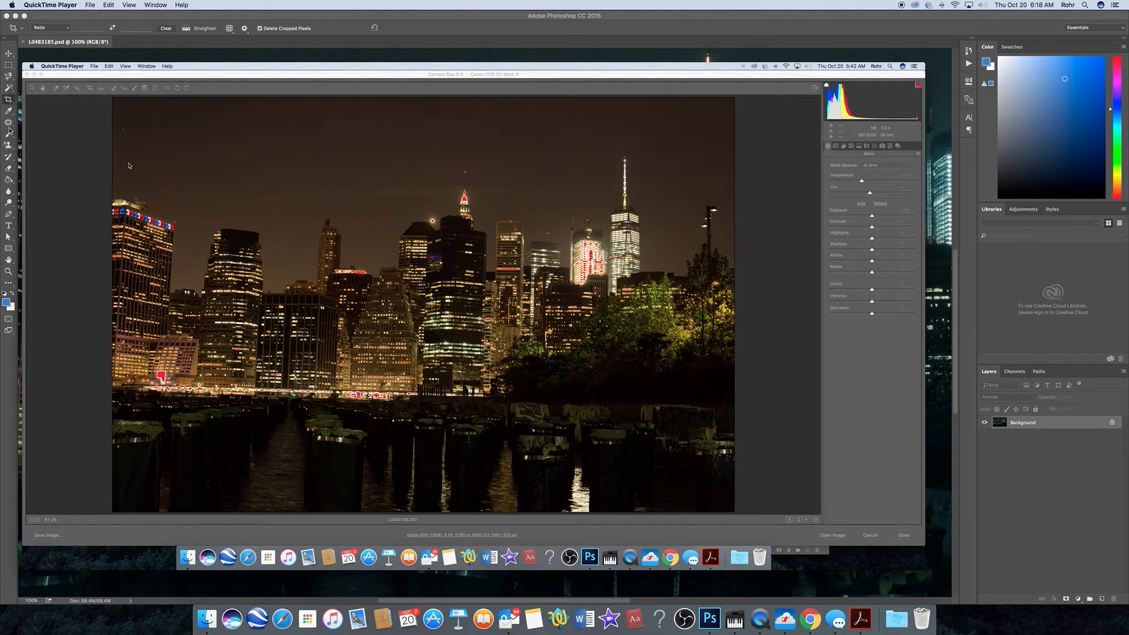
Close the untitled QuickTime movie without saving its changes.
{"action": "mouse_move", "coordinate": [147, 154]}
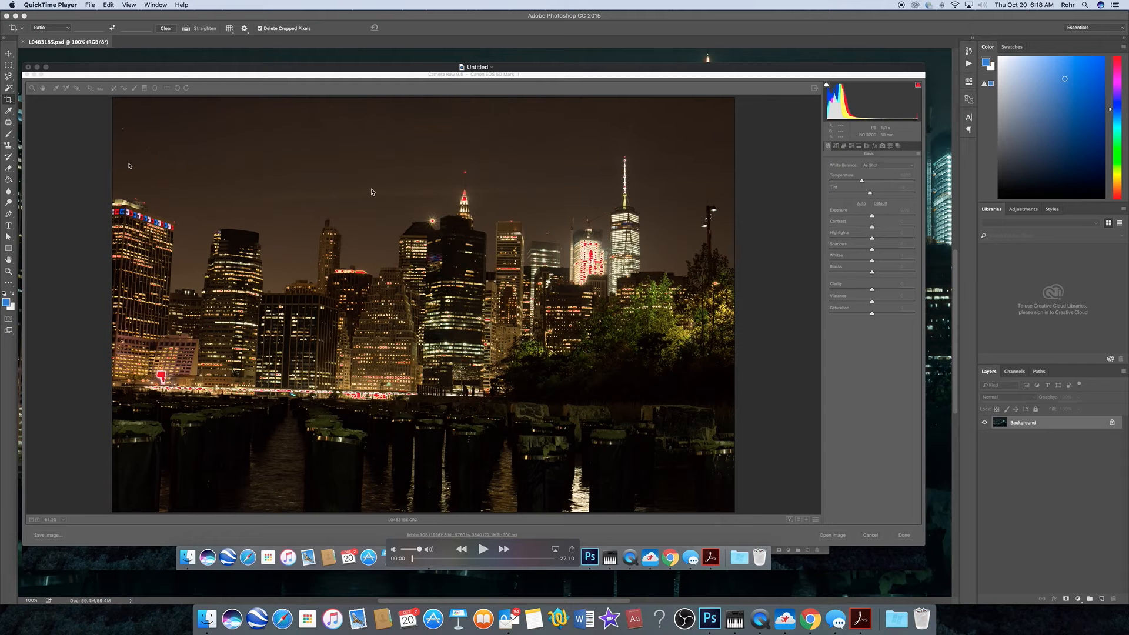
{"action": "left_click", "coordinate": [28, 68]}
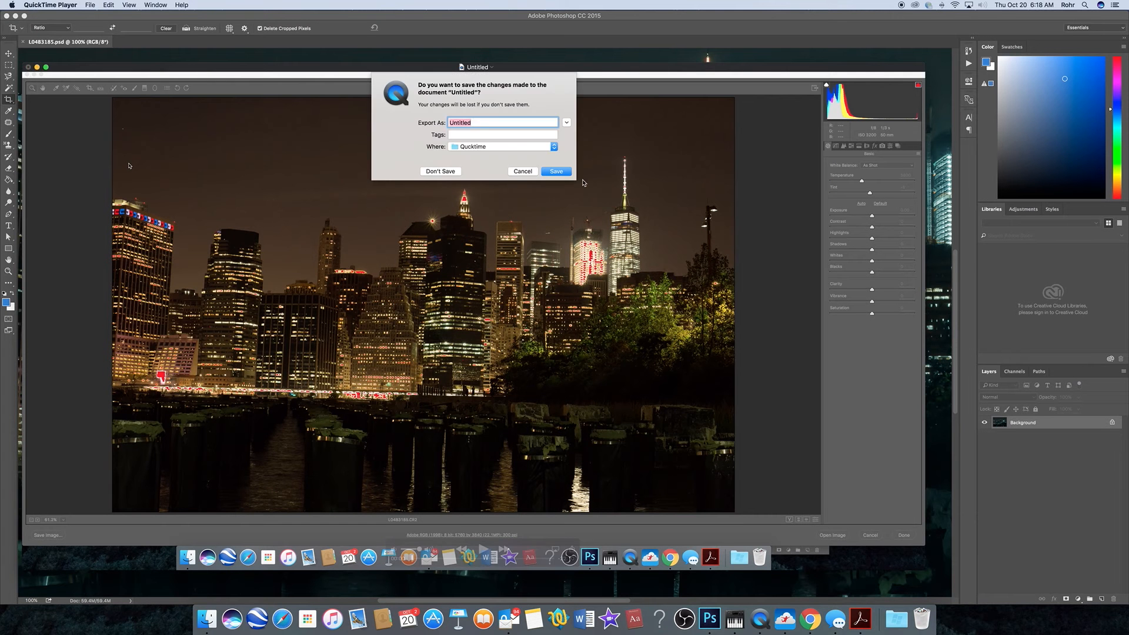
{"action": "left_click", "coordinate": [453, 171]}
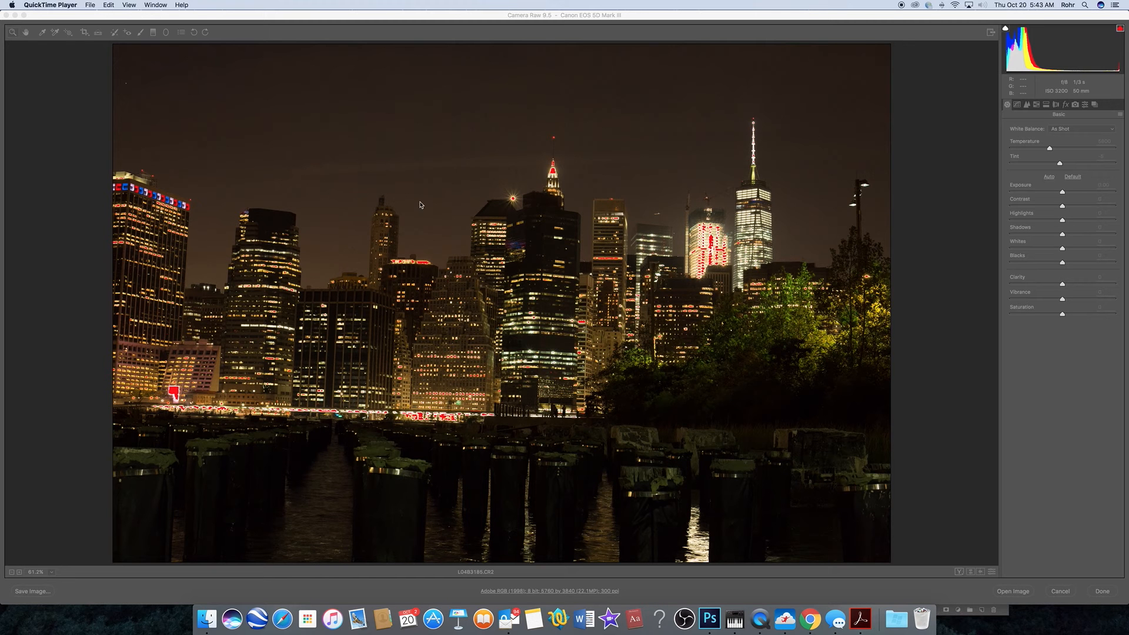
Lower the Highlights of the night skyline photo to -57 to recover the clipped building lights.
{"action": "left_click", "coordinate": [1088, 376]}
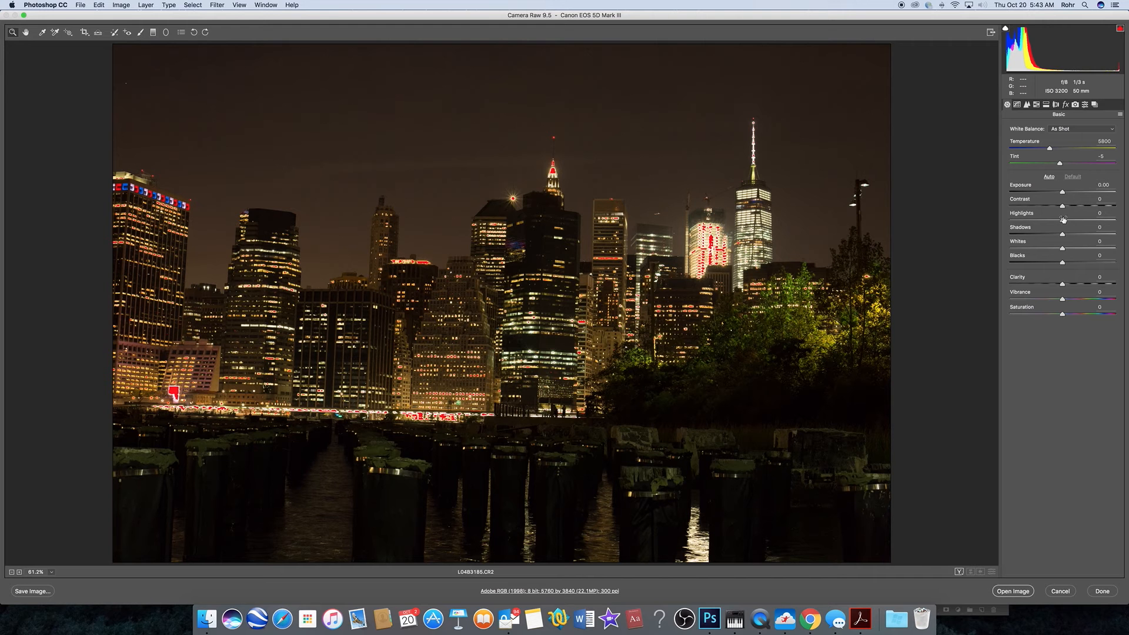
{"action": "left_click_drag", "start_coordinate": [1063, 221], "coordinate": [1047, 227]}
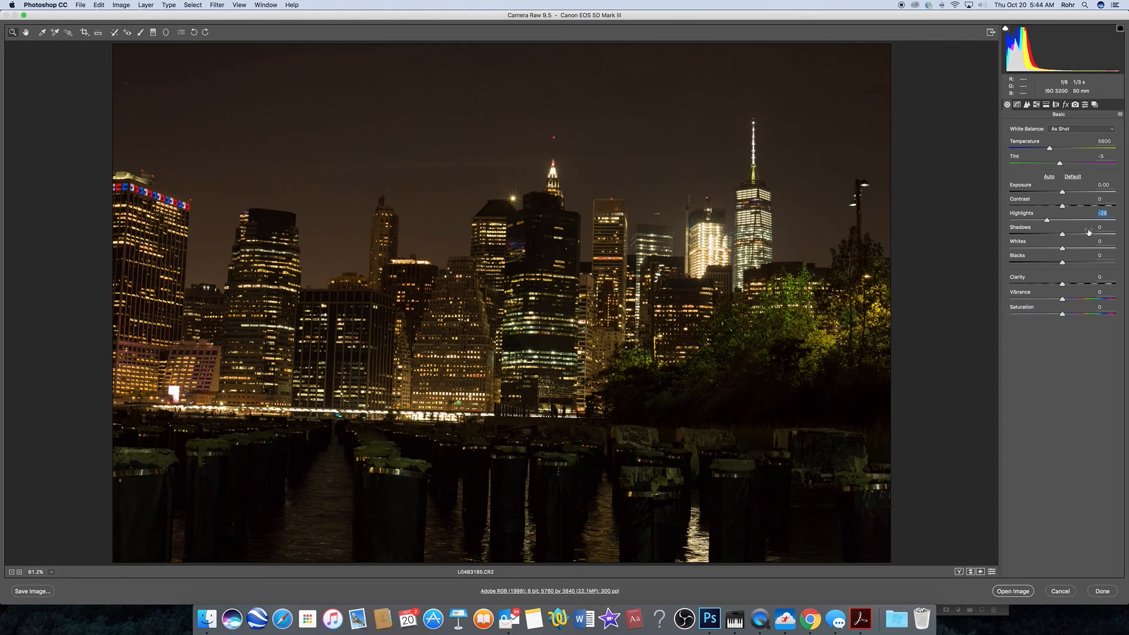
{"action": "key", "text": "alt"}
{"action": "key", "text": "alt"}
{"action": "left_click_drag", "start_coordinate": [1048, 221], "coordinate": [1034, 224]}
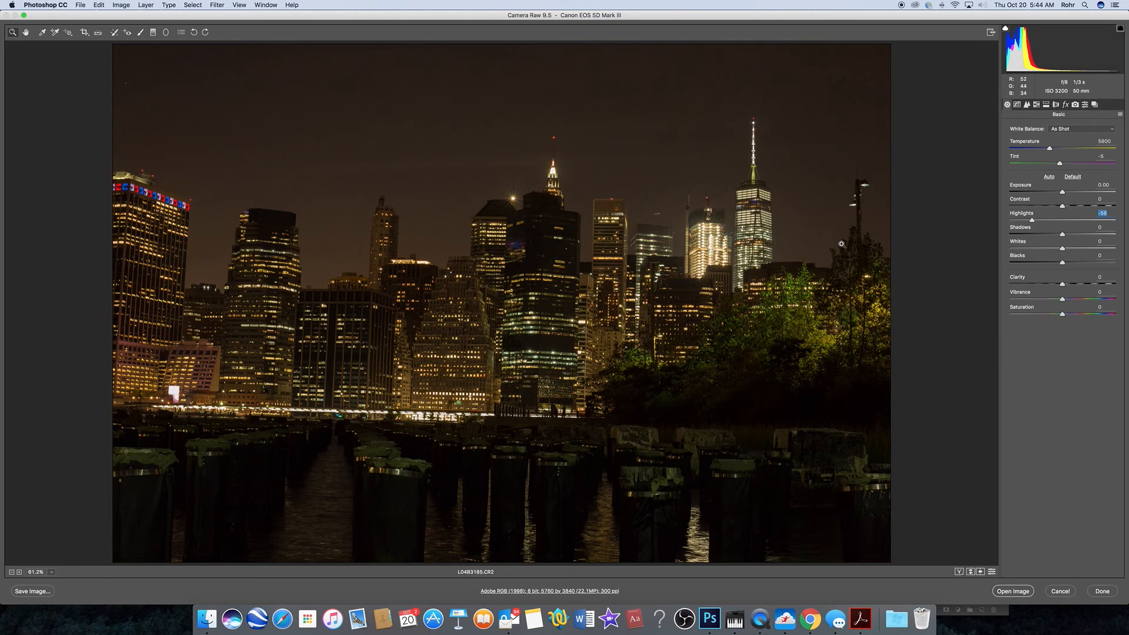
{"action": "mouse_move", "coordinate": [1036, 225]}
{"action": "left_mouse_down"}
{"action": "mouse_move", "coordinate": [1052, 223]}
{"action": "mouse_move", "coordinate": [1033, 221]}
{"action": "left_mouse_up"}
Set the photo's Whites to -28 and Blacks to +43.
{"action": "left_click_drag", "start_coordinate": [1063, 250], "coordinate": [1048, 251]}
{"action": "left_click_drag", "start_coordinate": [1063, 263], "coordinate": [1086, 263]}
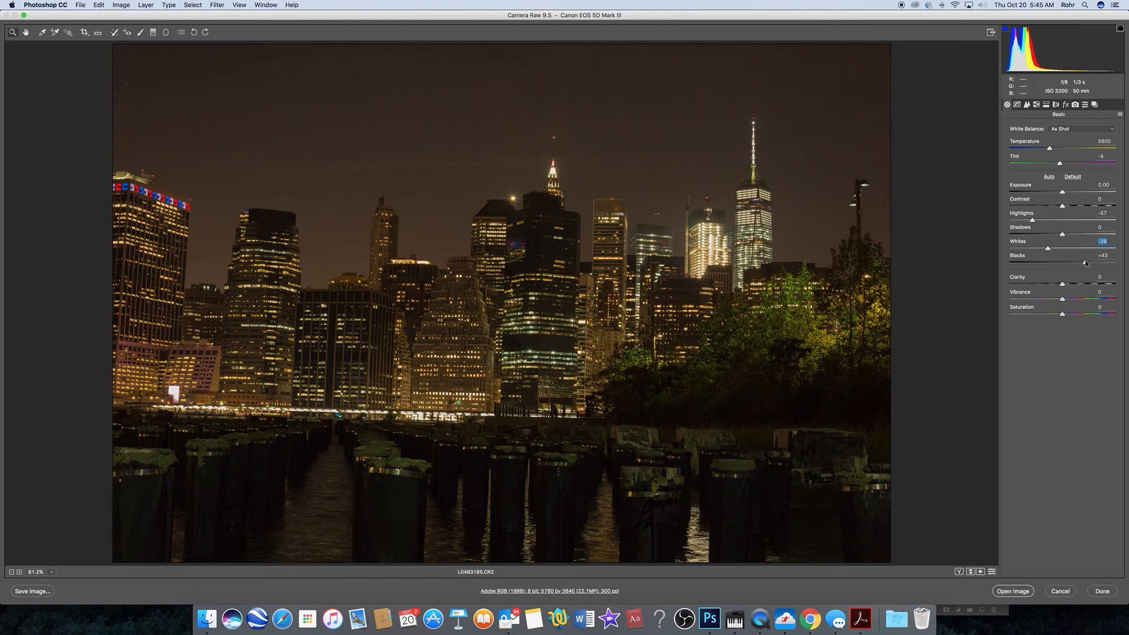
{"action": "key", "text": "Tab"}
Raise the photo's Contrast to +22 and Exposure to +0.10.
{"action": "left_click_drag", "start_coordinate": [1063, 206], "coordinate": [1074, 206]}
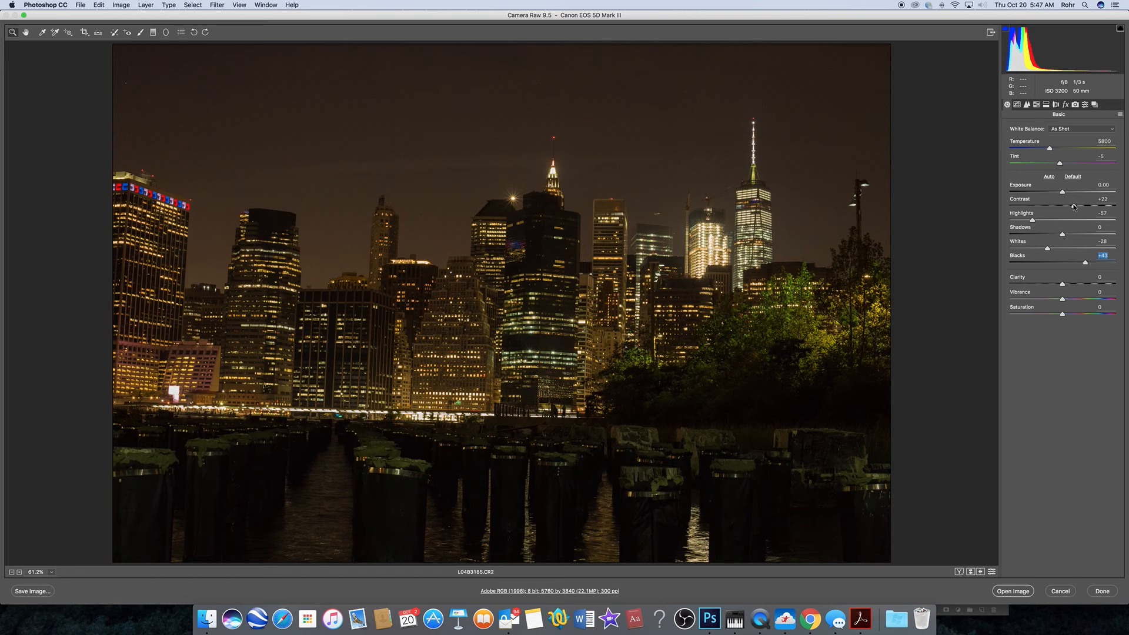
{"action": "left_click", "coordinate": [1075, 207]}
{"action": "left_click_drag", "start_coordinate": [1062, 192], "coordinate": [1063, 193]}
{"action": "left_click", "coordinate": [1064, 193]}
Set the HSL saturation of Reds to +19 and of Oranges to -2.
{"action": "left_click", "coordinate": [1017, 105]}
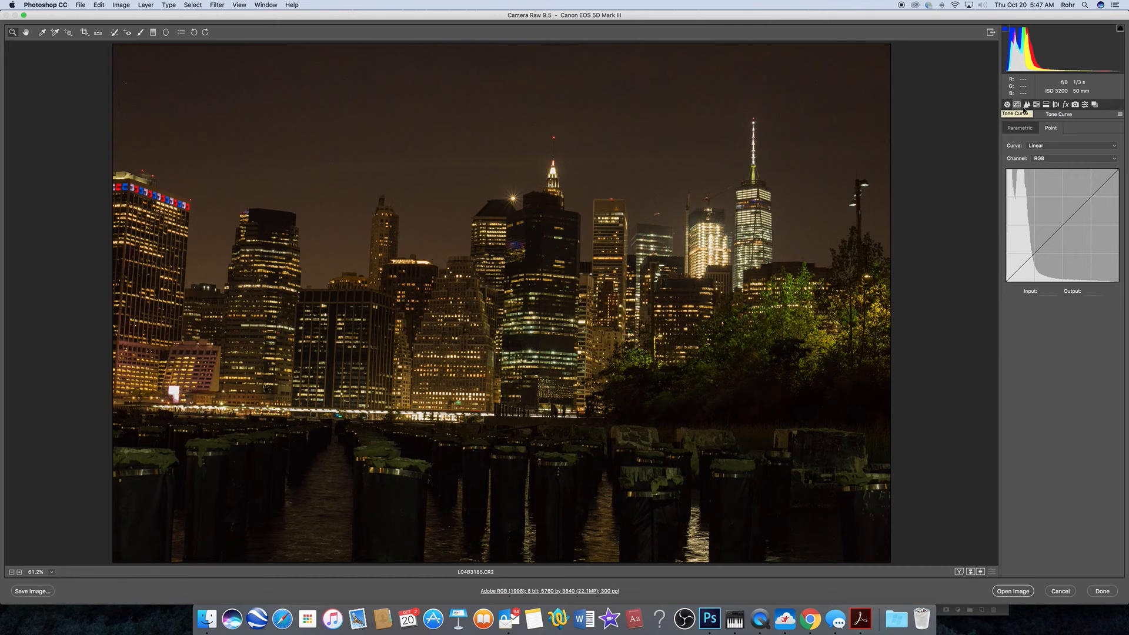
{"action": "left_click", "coordinate": [1028, 106]}
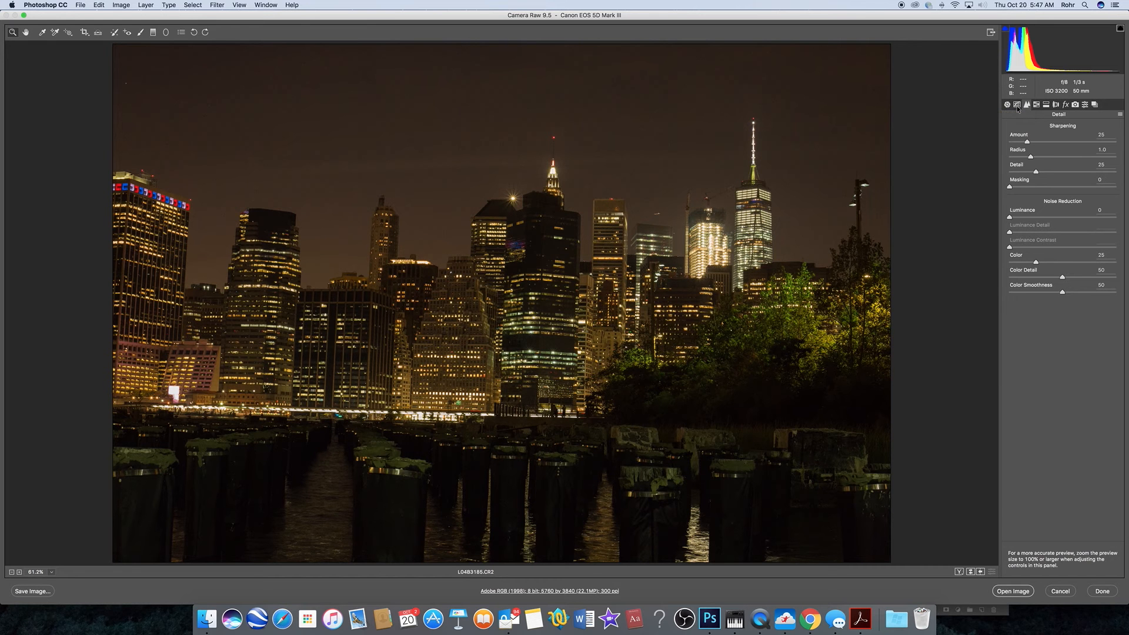
{"action": "left_click", "coordinate": [1037, 106]}
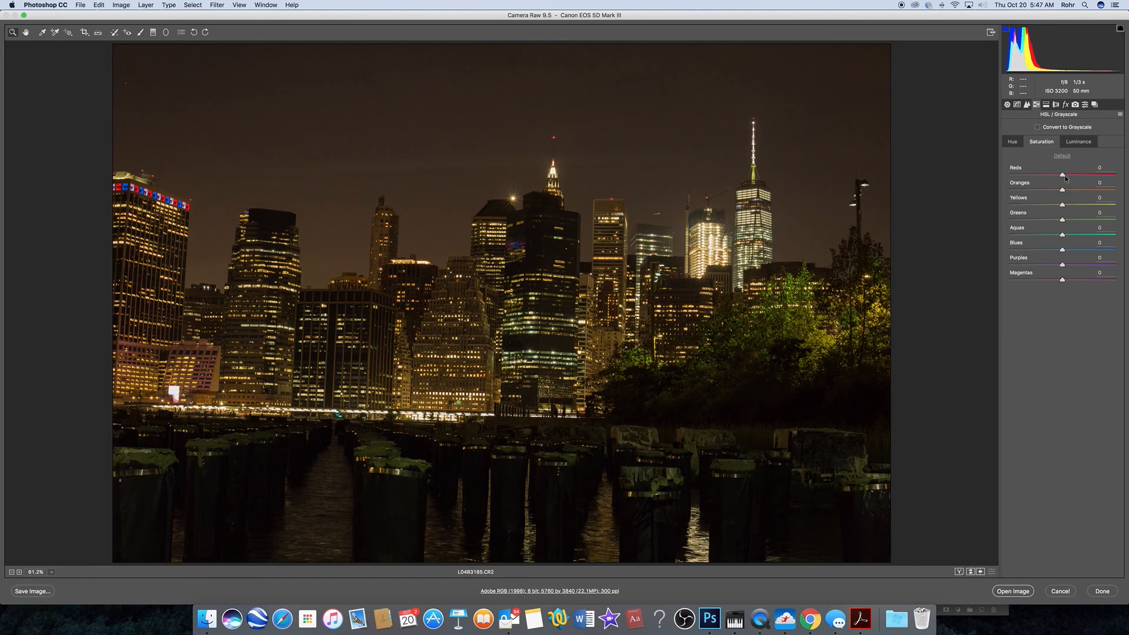
{"action": "left_click_drag", "start_coordinate": [1066, 178], "coordinate": [1067, 175]}
{"action": "left_click_drag", "start_coordinate": [1063, 190], "coordinate": [988, 193]}
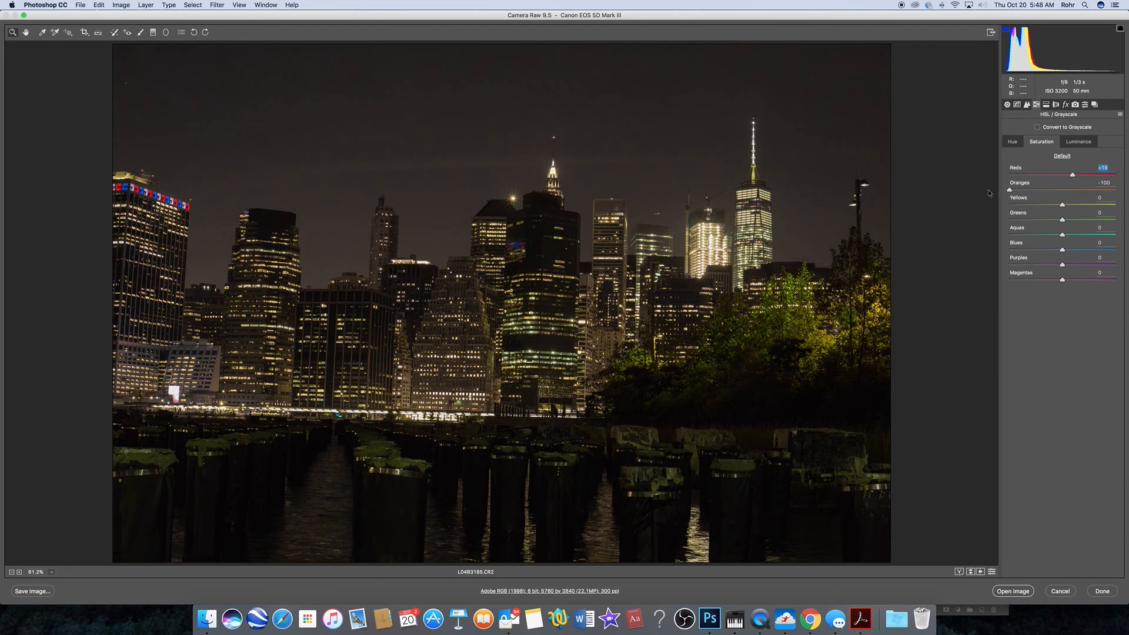
{"action": "left_click_drag", "start_coordinate": [1005, 191], "coordinate": [1005, 191]}
{"action": "left_click_drag", "start_coordinate": [1010, 191], "coordinate": [1062, 193]}
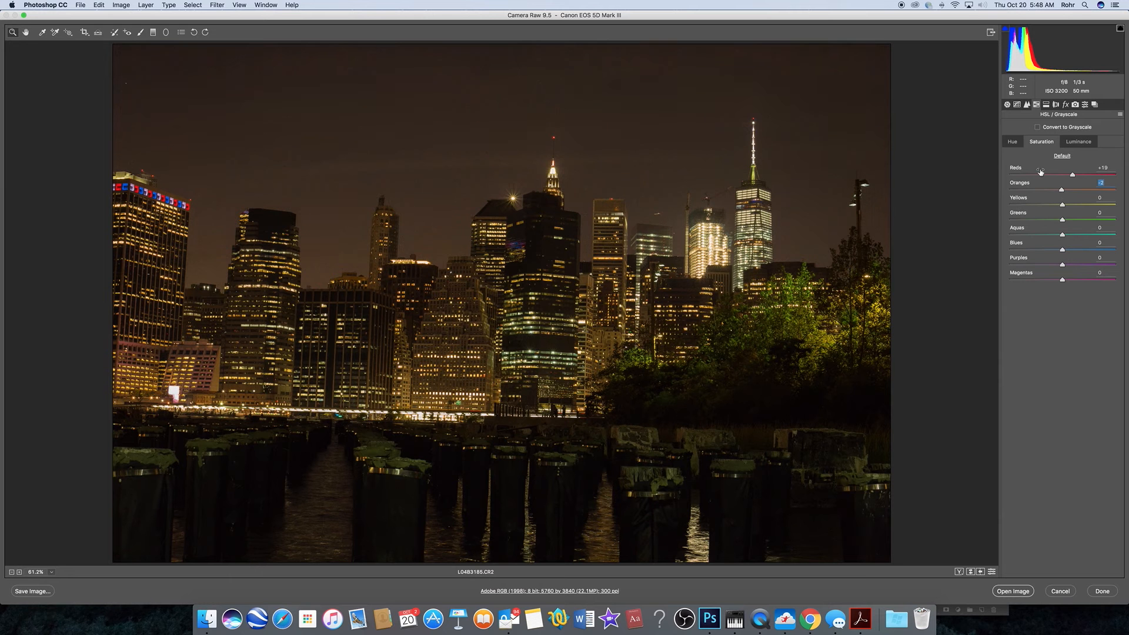
Try shifting the Oranges hue to +80 and varying the Greens and Aquas hues.
{"action": "left_click", "coordinate": [1012, 142]}
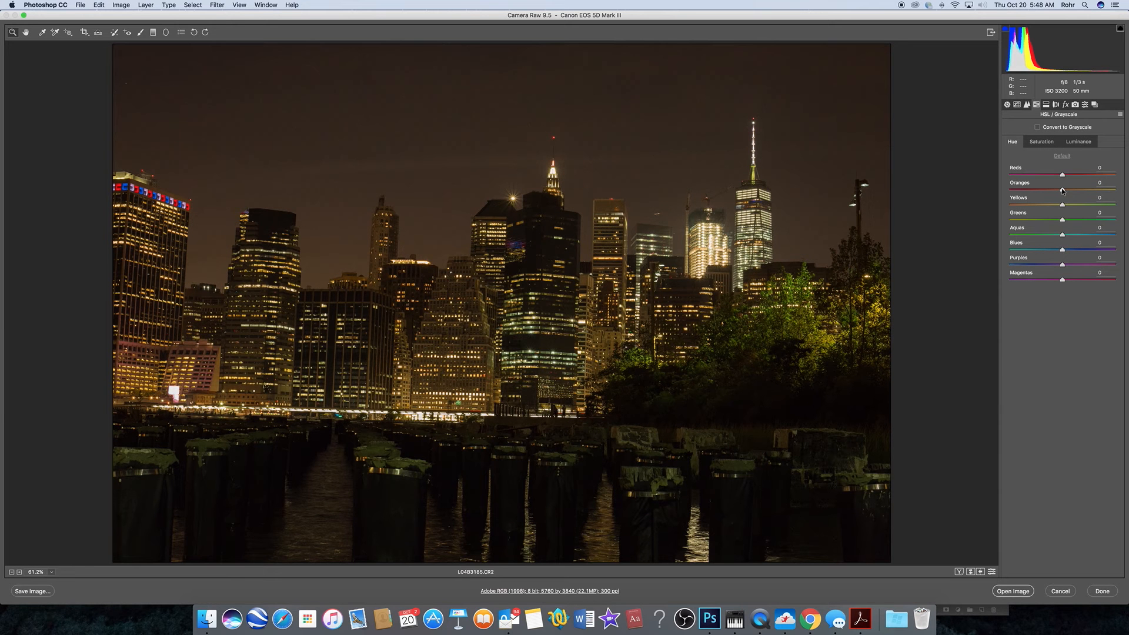
{"action": "left_click_drag", "start_coordinate": [1062, 190], "coordinate": [1107, 191]}
{"action": "left_click_drag", "start_coordinate": [1105, 190], "coordinate": [1105, 191]}
{"action": "left_click_drag", "start_coordinate": [1063, 221], "coordinate": [1089, 221]}
{"action": "mouse_move", "coordinate": [1090, 220]}
{"action": "left_mouse_down"}
{"action": "mouse_move", "coordinate": [1072, 235]}
{"action": "mouse_move", "coordinate": [1111, 236]}
{"action": "mouse_move", "coordinate": [1097, 236]}
{"action": "left_mouse_up"}
{"action": "left_click_drag", "start_coordinate": [1067, 223], "coordinate": [1082, 223]}
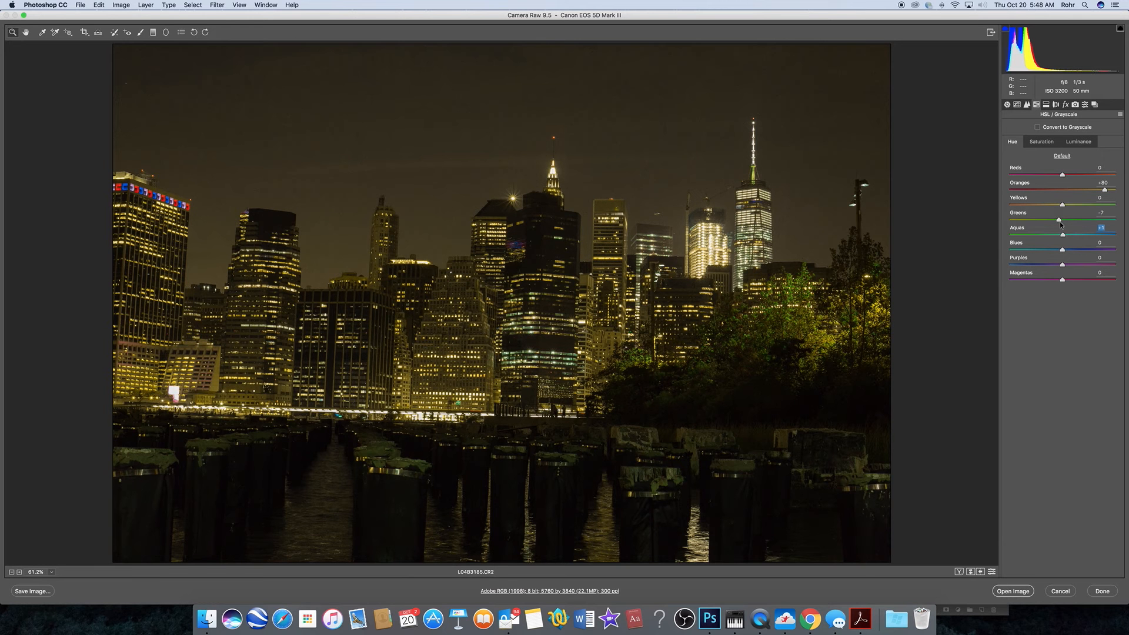
{"action": "left_click_drag", "start_coordinate": [1061, 225], "coordinate": [1065, 224]}
{"action": "left_click_drag", "start_coordinate": [1098, 189], "coordinate": [1062, 195]}
Set the HSL saturation of Yellows, Purples and Magentas to -100 and of Aquas to +18.
{"action": "left_click", "coordinate": [1034, 140]}
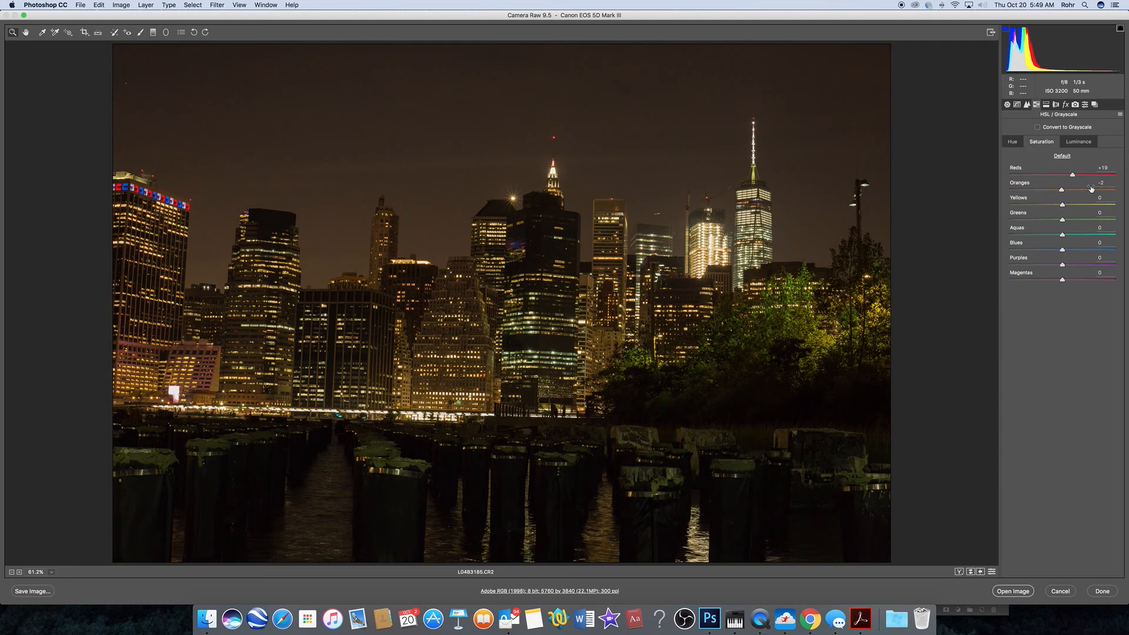
{"action": "left_click_drag", "start_coordinate": [1063, 204], "coordinate": [974, 208]}
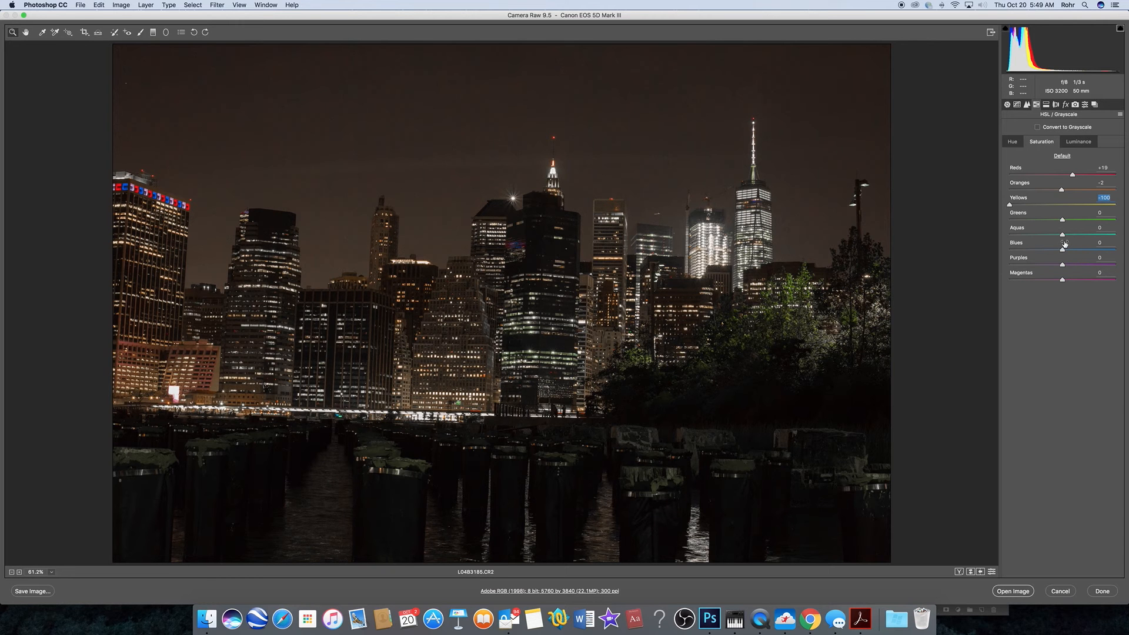
{"action": "left_click_drag", "start_coordinate": [1063, 236], "coordinate": [1073, 236]}
{"action": "left_click", "coordinate": [1073, 235]}
{"action": "left_click_drag", "start_coordinate": [1084, 250], "coordinate": [1004, 268]}
{"action": "left_click_drag", "start_coordinate": [1086, 281], "coordinate": [942, 283]}
Raise the HSL saturation of Greens to +26, Blues to +31 and Oranges to +10.
{"action": "mouse_move", "coordinate": [1095, 221]}
{"action": "left_mouse_down"}
{"action": "mouse_move", "coordinate": [1000, 222]}
{"action": "mouse_move", "coordinate": [1077, 222]}
{"action": "left_mouse_up"}
{"action": "mouse_move", "coordinate": [1075, 251]}
{"action": "left_mouse_down"}
{"action": "mouse_move", "coordinate": [1092, 249]}
{"action": "mouse_move", "coordinate": [1079, 250]}
{"action": "left_mouse_up"}
{"action": "mouse_move", "coordinate": [1062, 190]}
{"action": "left_mouse_down"}
{"action": "mouse_move", "coordinate": [1083, 189]}
{"action": "mouse_move", "coordinate": [1070, 190]}
{"action": "left_mouse_up"}
{"action": "left_click_drag", "start_coordinate": [1069, 190], "coordinate": [1069, 191]}
Add RGB point-curve points at the midtones, at input 192 output 192, and in the shadows at input 14 output 12.
{"action": "left_click", "coordinate": [1018, 104]}
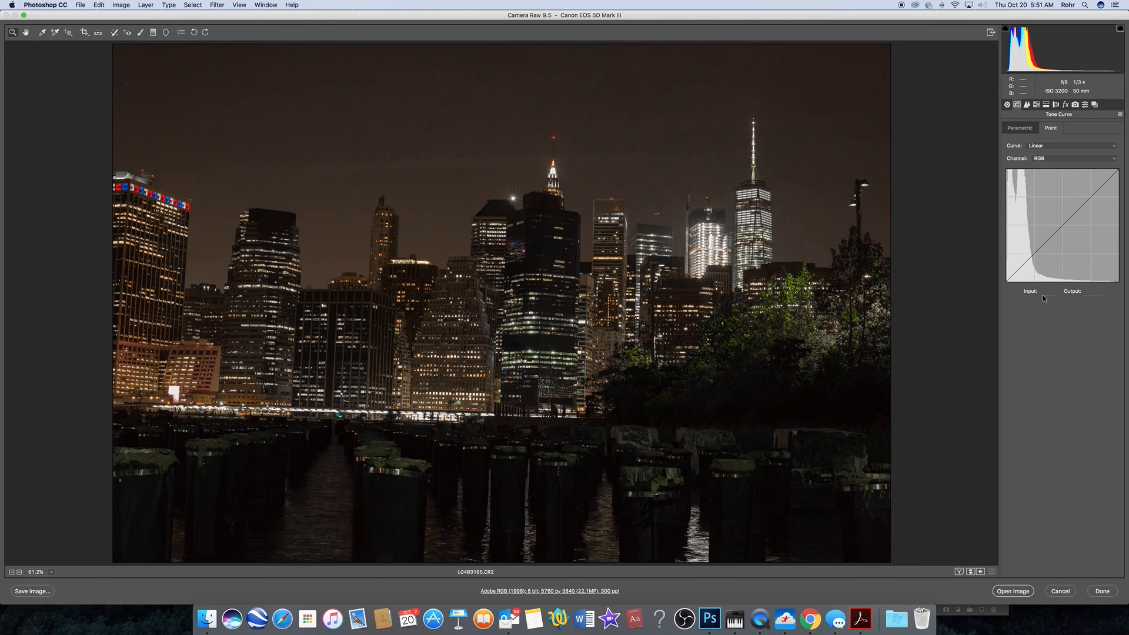
{"action": "left_click", "coordinate": [1062, 225]}
{"action": "left_click", "coordinate": [1091, 196]}
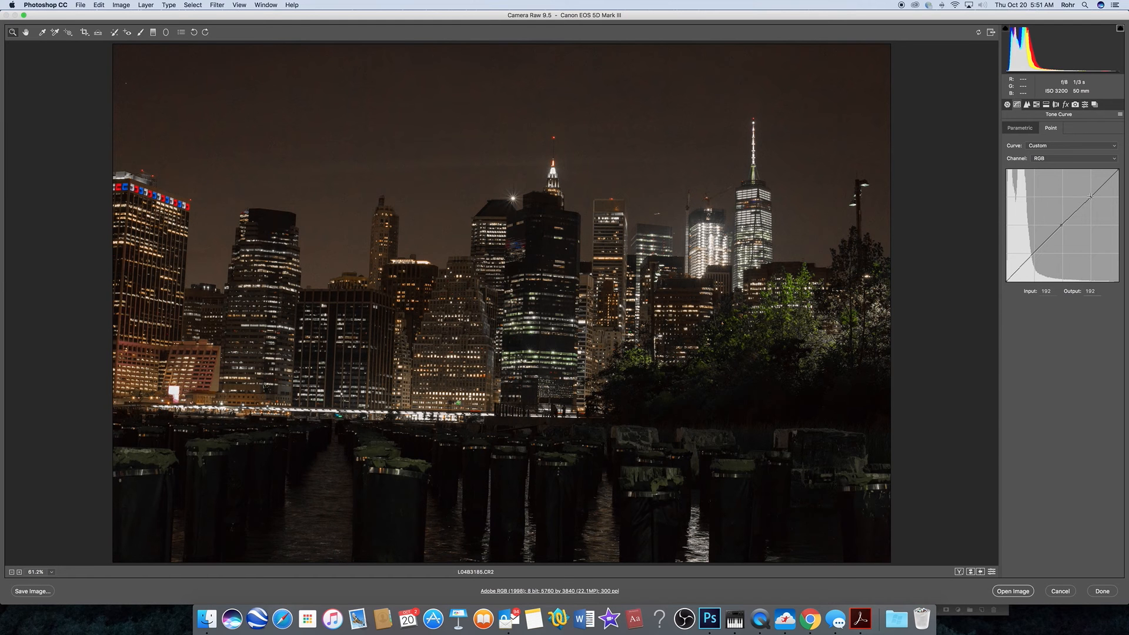
{"action": "left_click", "coordinate": [1012, 276]}
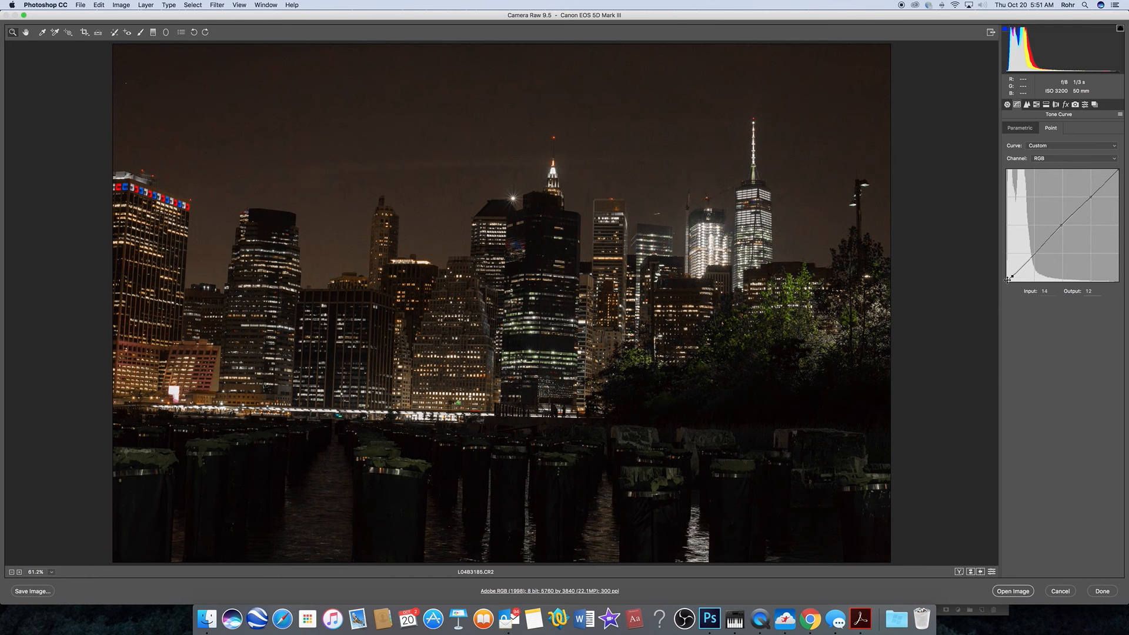
Move the RGB curve's black endpoint to input 2, output 4.
{"action": "left_click", "coordinate": [1009, 280]}
{"action": "left_click_drag", "start_coordinate": [1008, 282], "coordinate": [1008, 282]}
{"action": "left_click_drag", "start_coordinate": [1008, 282], "coordinate": [1007, 282]}
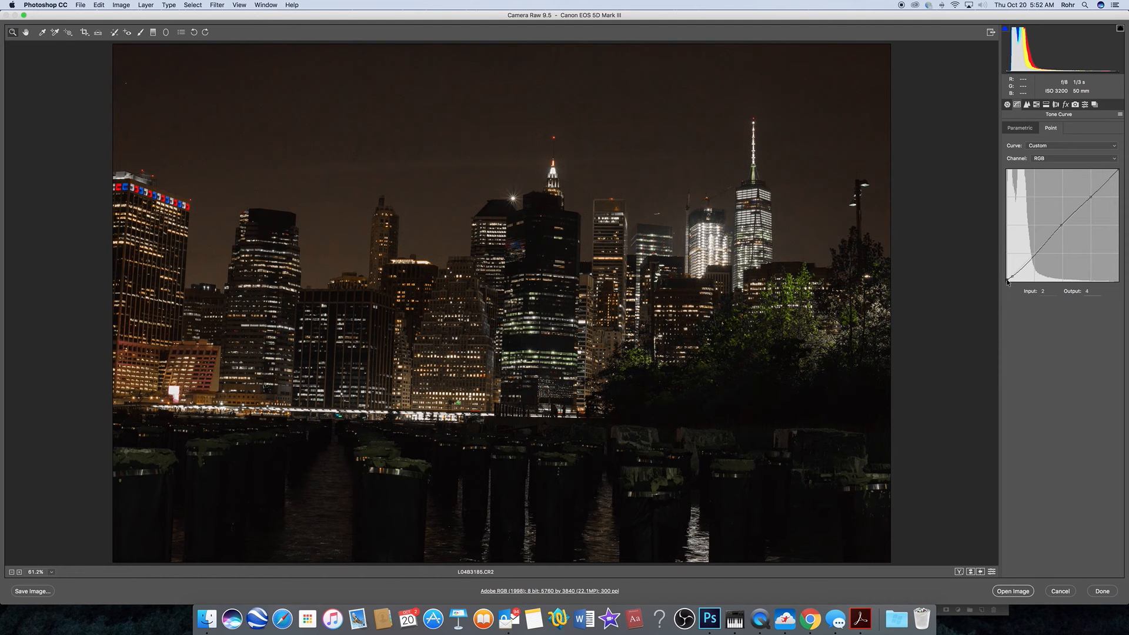
Raise the RGB curve's highlight point slightly and move its midtone point to input 121, output 132.
{"action": "left_click", "coordinate": [1091, 198]}
{"action": "left_click_drag", "start_coordinate": [1091, 200], "coordinate": [1092, 199]}
{"action": "left_click_drag", "start_coordinate": [1061, 225], "coordinate": [1061, 225]}
Set luminance noise reduction to 50 and the sharpening amount to 61.
{"action": "left_click", "coordinate": [1008, 104]}
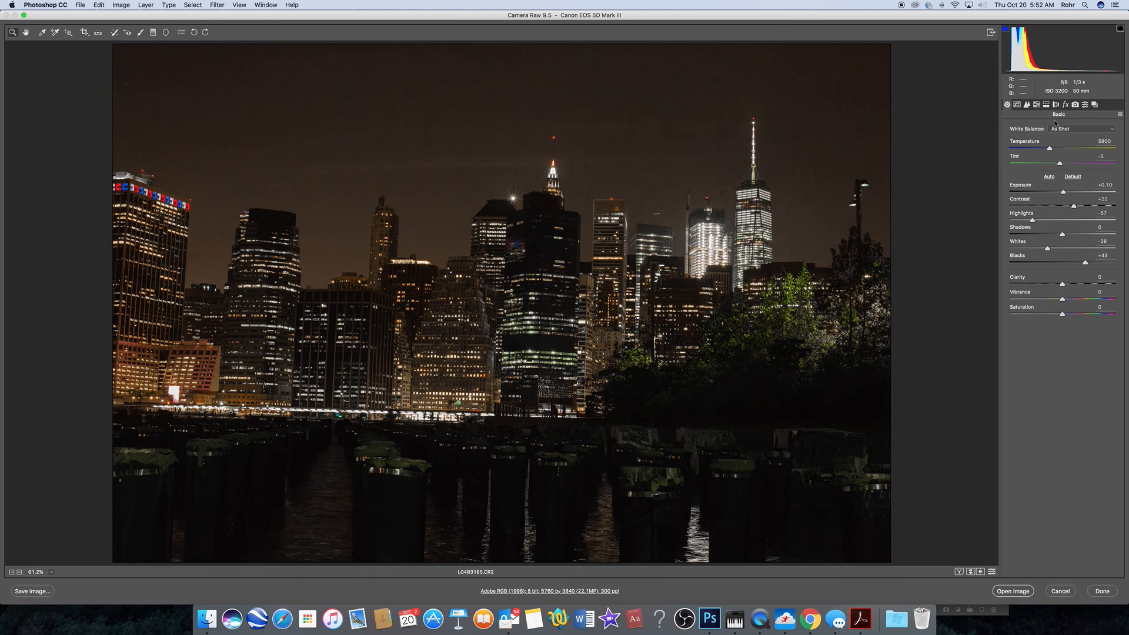
{"action": "left_click", "coordinate": [1018, 105]}
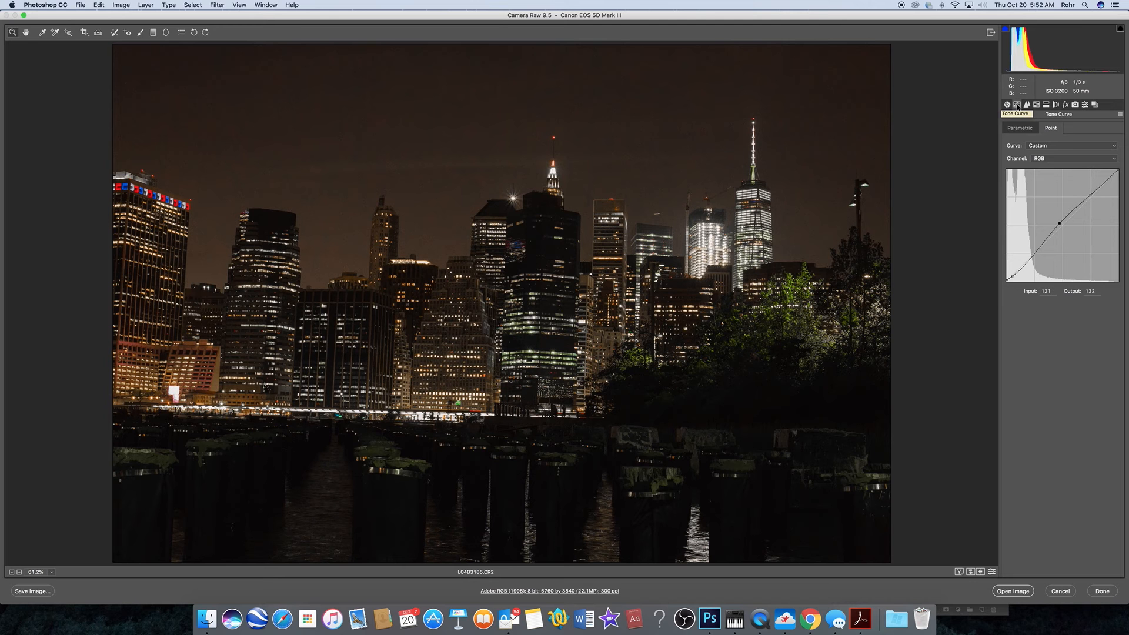
{"action": "left_click", "coordinate": [1028, 105]}
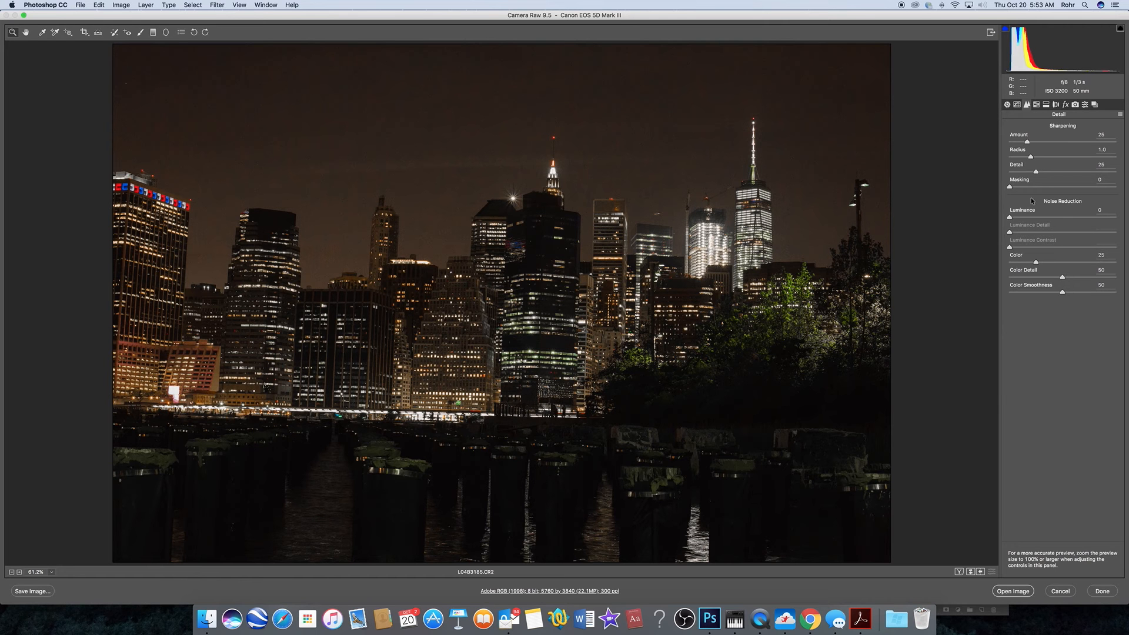
{"action": "left_click_drag", "start_coordinate": [1015, 220], "coordinate": [1039, 221]}
{"action": "left_click_drag", "start_coordinate": [1038, 218], "coordinate": [1051, 218]}
{"action": "left_click_drag", "start_coordinate": [1029, 145], "coordinate": [1043, 145]}
{"action": "left_click_drag", "start_coordinate": [1041, 142], "coordinate": [1047, 143]}
{"action": "left_click_drag", "start_coordinate": [1047, 143], "coordinate": [1052, 144]}
Set the sharpening masking to 56 while previewing the edge mask in black and white.
{"action": "left_click", "coordinate": [1063, 187]}
{"action": "key", "text": "alt"}
{"action": "left_click_drag", "start_coordinate": [1063, 188], "coordinate": [1010, 190]}
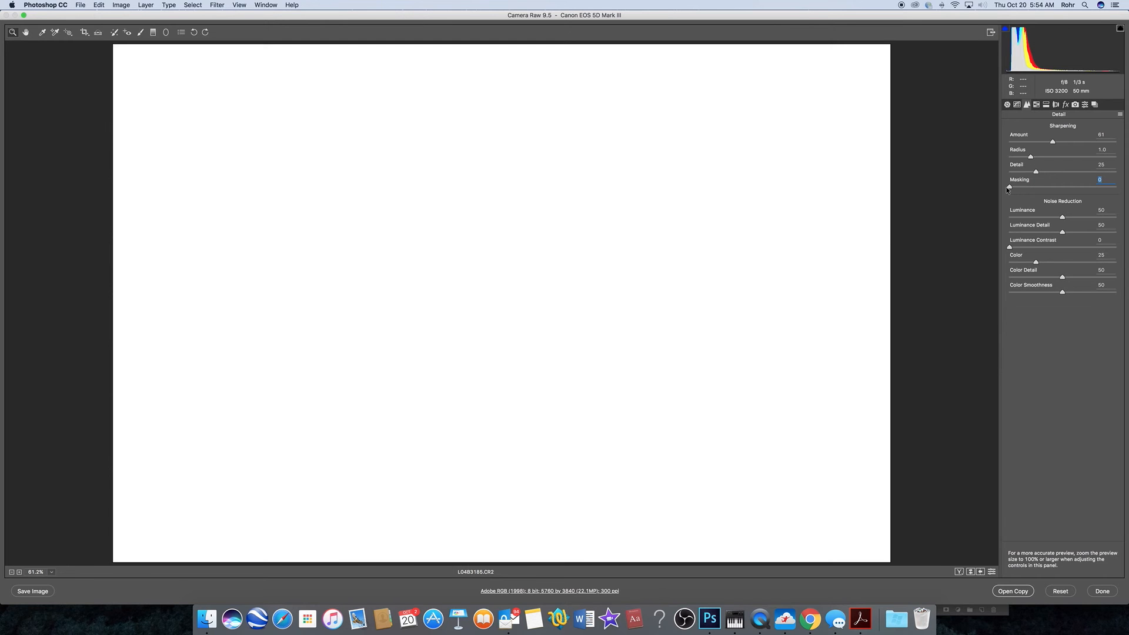
{"action": "left_click_drag", "start_coordinate": [1008, 188], "coordinate": [1048, 190]}
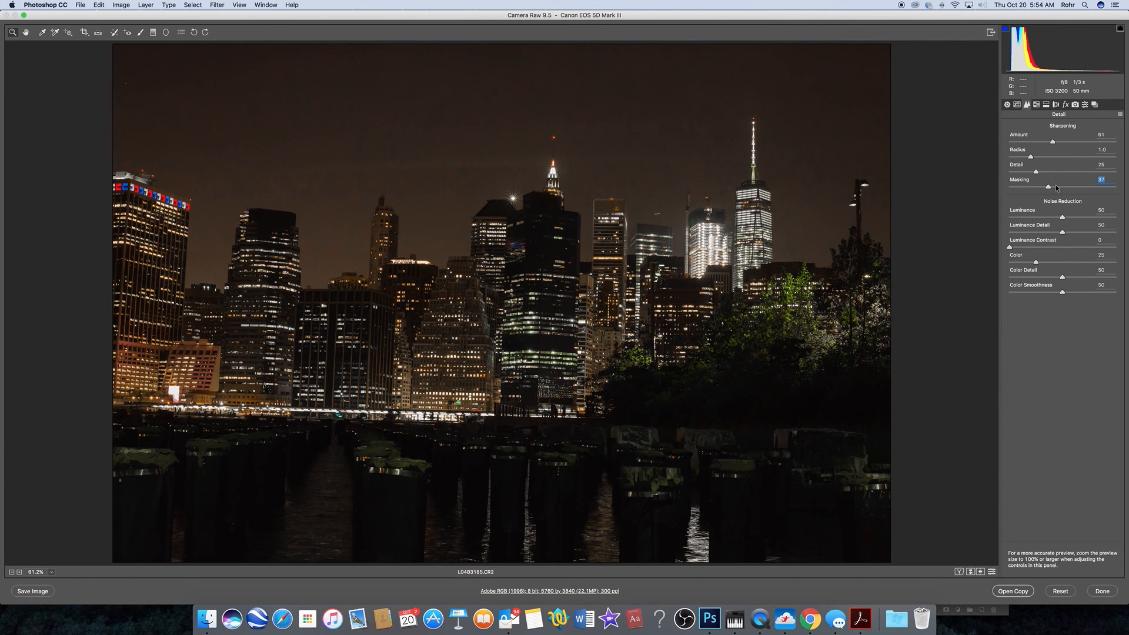
{"action": "left_click", "coordinate": [1053, 187]}
{"action": "left_click_drag", "start_coordinate": [1053, 189], "coordinate": [1067, 188]}
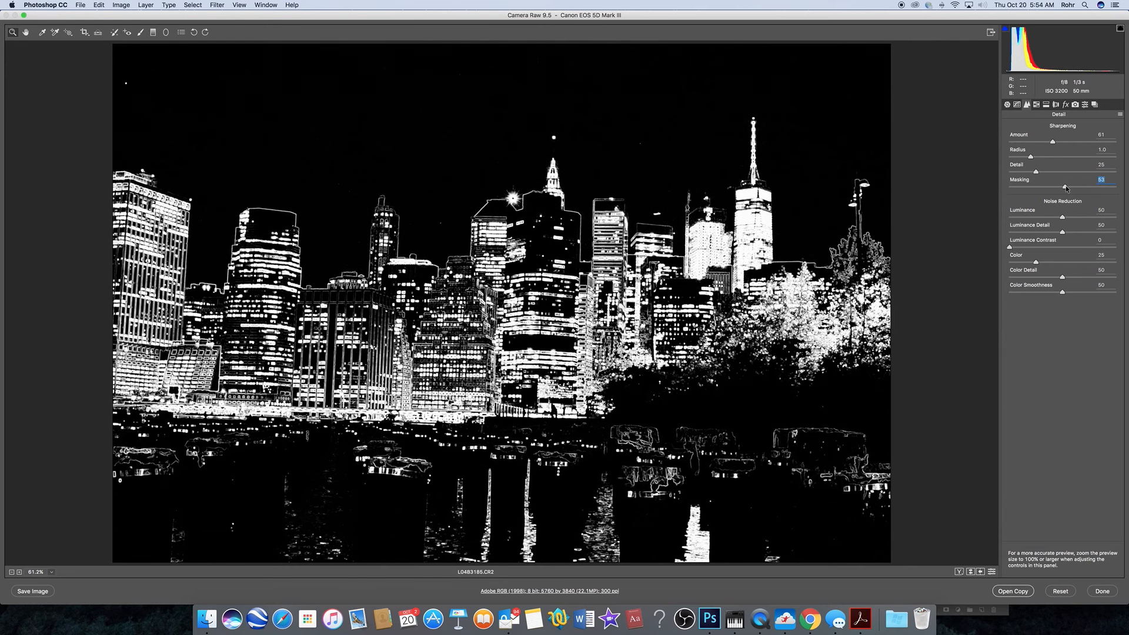
{"action": "left_click_drag", "start_coordinate": [1066, 188], "coordinate": [1069, 188]}
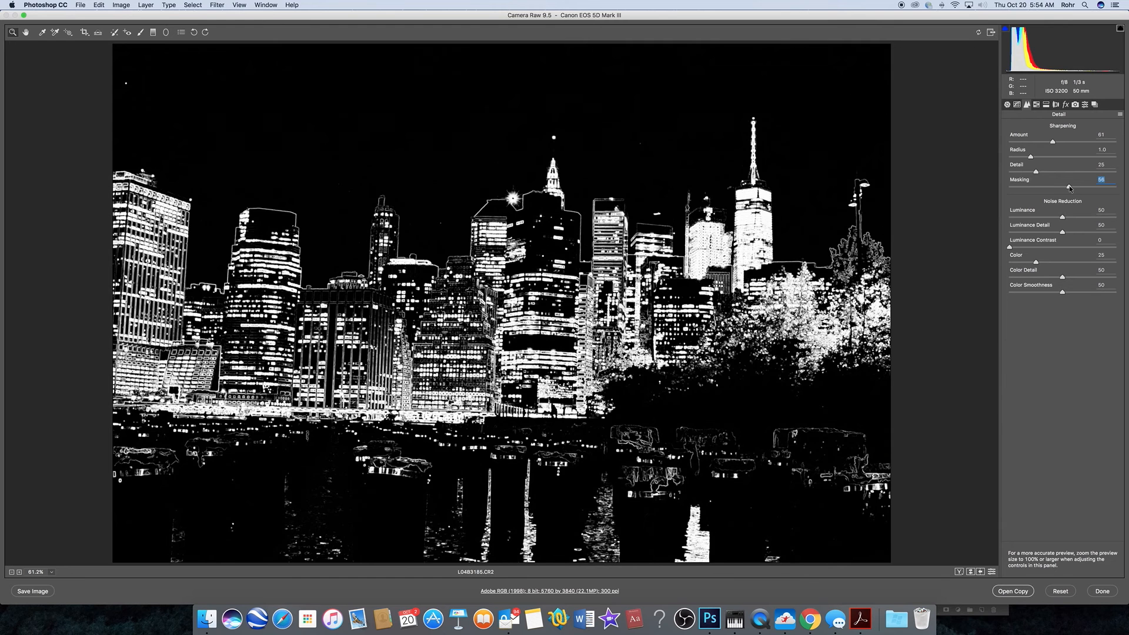
{"action": "left_click_drag", "start_coordinate": [1070, 188], "coordinate": [1070, 189]}
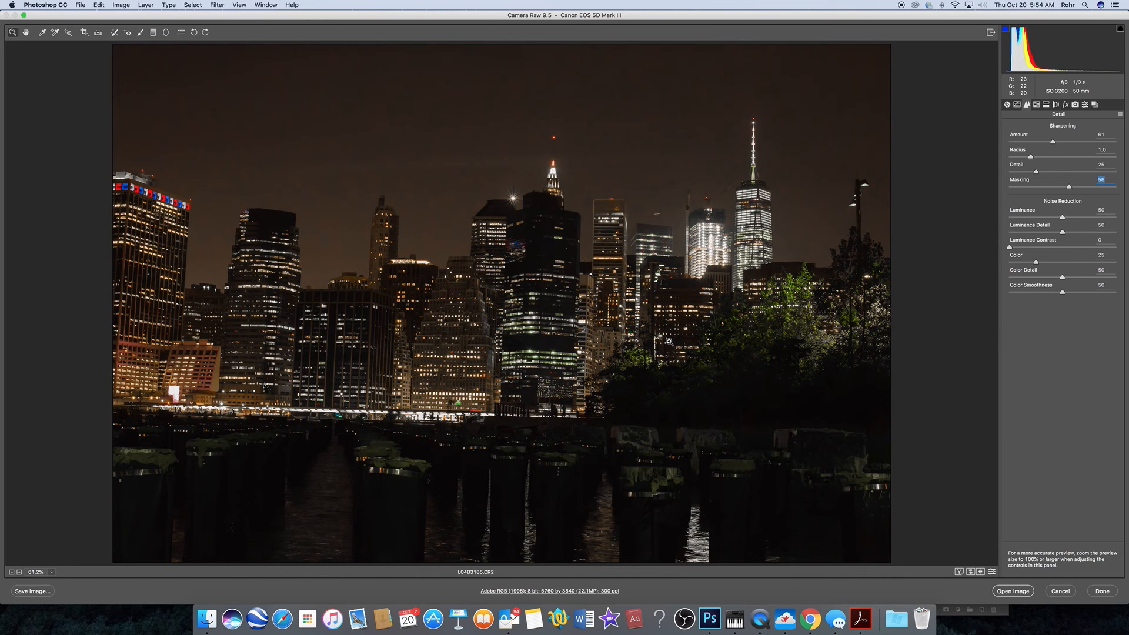
Split-tone the highlights with hue 189 and saturation 28.
{"action": "left_click", "coordinate": [1037, 105]}
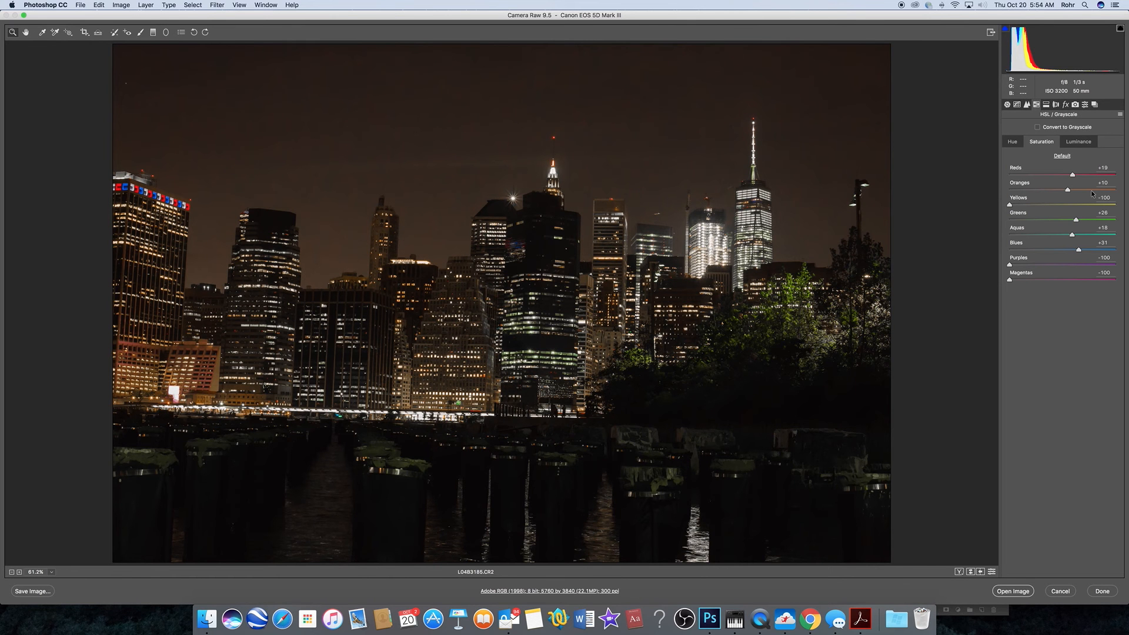
{"action": "left_click", "coordinate": [1046, 105]}
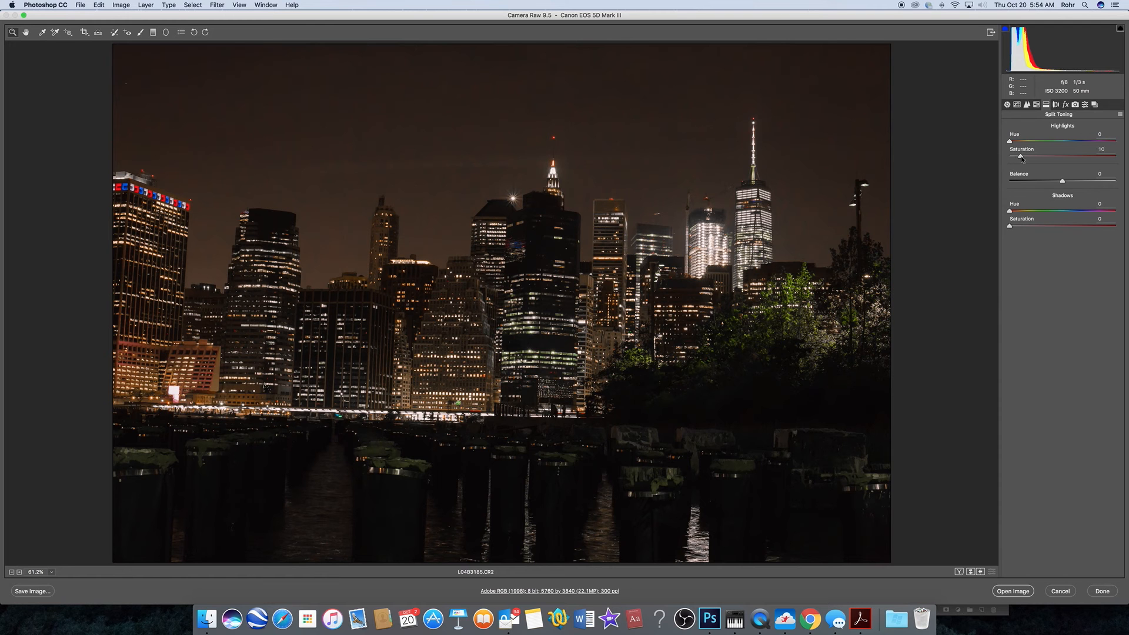
{"action": "left_click_drag", "start_coordinate": [1020, 156], "coordinate": [1023, 158]}
{"action": "left_click_drag", "start_coordinate": [1011, 143], "coordinate": [1030, 145]}
{"action": "left_click_drag", "start_coordinate": [1029, 145], "coordinate": [1066, 147]}
{"action": "left_click_drag", "start_coordinate": [1023, 157], "coordinate": [1053, 141]}
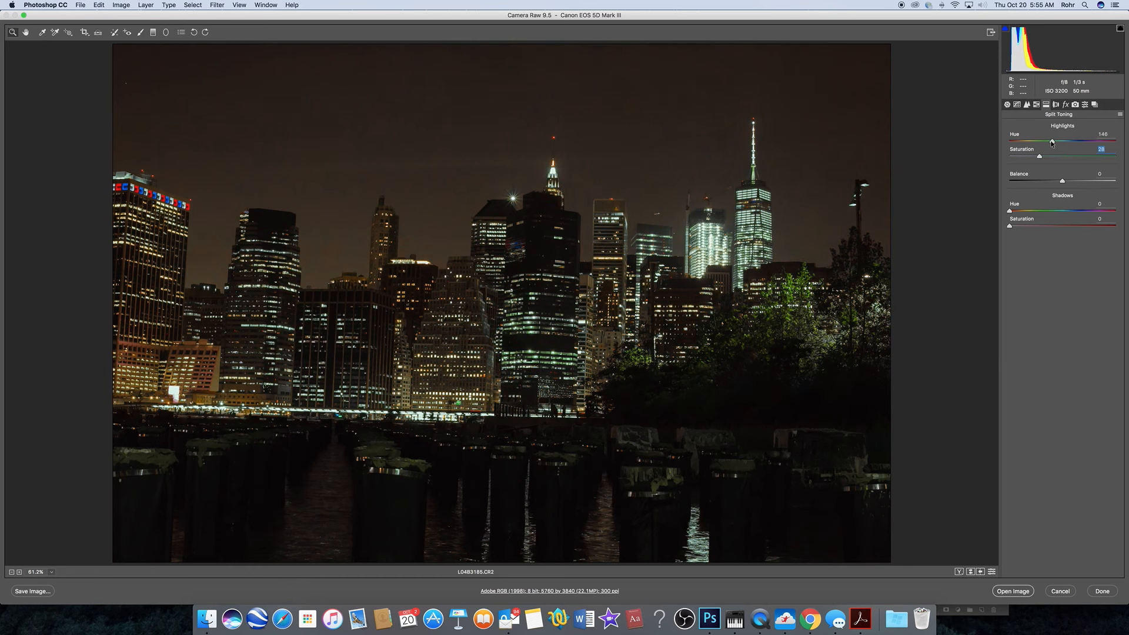
{"action": "mouse_move", "coordinate": [1052, 142]}
{"action": "left_mouse_down"}
{"action": "mouse_move", "coordinate": [1006, 147]}
{"action": "mouse_move", "coordinate": [1056, 146]}
{"action": "left_mouse_up"}
{"action": "key", "text": "shift+Tab"}
Split-tone the shadows with hue 213 and saturation 36.
{"action": "left_click_drag", "start_coordinate": [1009, 230], "coordinate": [1024, 228]}
{"action": "left_click_drag", "start_coordinate": [1010, 212], "coordinate": [1095, 213]}
{"action": "left_click_drag", "start_coordinate": [1096, 213], "coordinate": [1066, 213]}
{"action": "left_click_drag", "start_coordinate": [1067, 213], "coordinate": [1072, 213]}
{"action": "left_click_drag", "start_coordinate": [1071, 213], "coordinate": [1072, 214]}
{"action": "left_click", "coordinate": [1072, 213]}
{"action": "left_click_drag", "start_coordinate": [1029, 225], "coordinate": [1049, 228]}
{"action": "left_click", "coordinate": [1049, 225]}
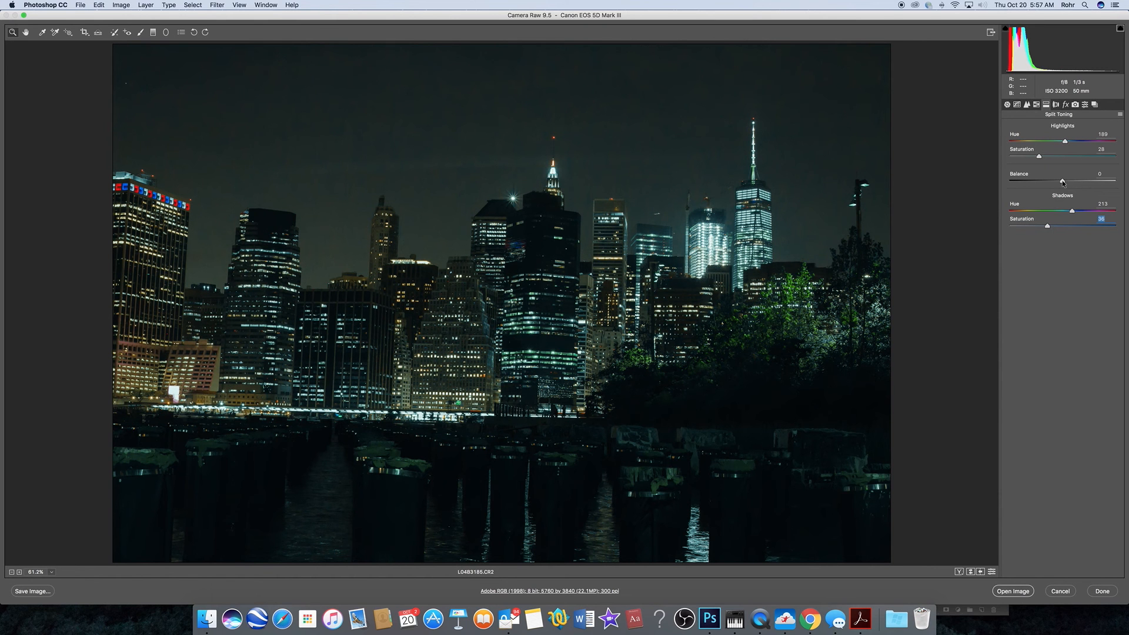
Try shifting the split-toning balance toward the highlights.
{"action": "mouse_move", "coordinate": [1063, 183]}
{"action": "left_mouse_down"}
{"action": "mouse_move", "coordinate": [1013, 184]}
{"action": "mouse_move", "coordinate": [1102, 181]}
{"action": "mouse_move", "coordinate": [1069, 184]}
{"action": "left_mouse_up"}
{"action": "left_click_drag", "start_coordinate": [1068, 183], "coordinate": [1063, 185]}
{"action": "left_click_drag", "start_coordinate": [1063, 183], "coordinate": [1064, 183]}
Set the photo's vibrance to -30 and its saturation to +8 in the basic adjustments.
{"action": "left_click", "coordinate": [1007, 105]}
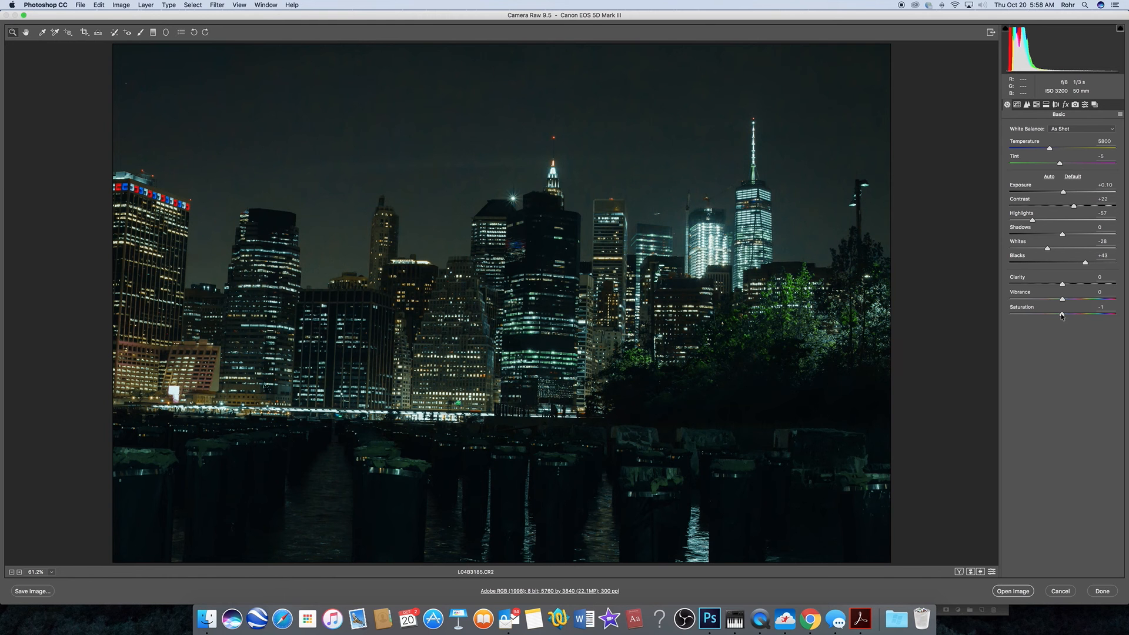
{"action": "left_click_drag", "start_coordinate": [1062, 316], "coordinate": [1092, 300]}
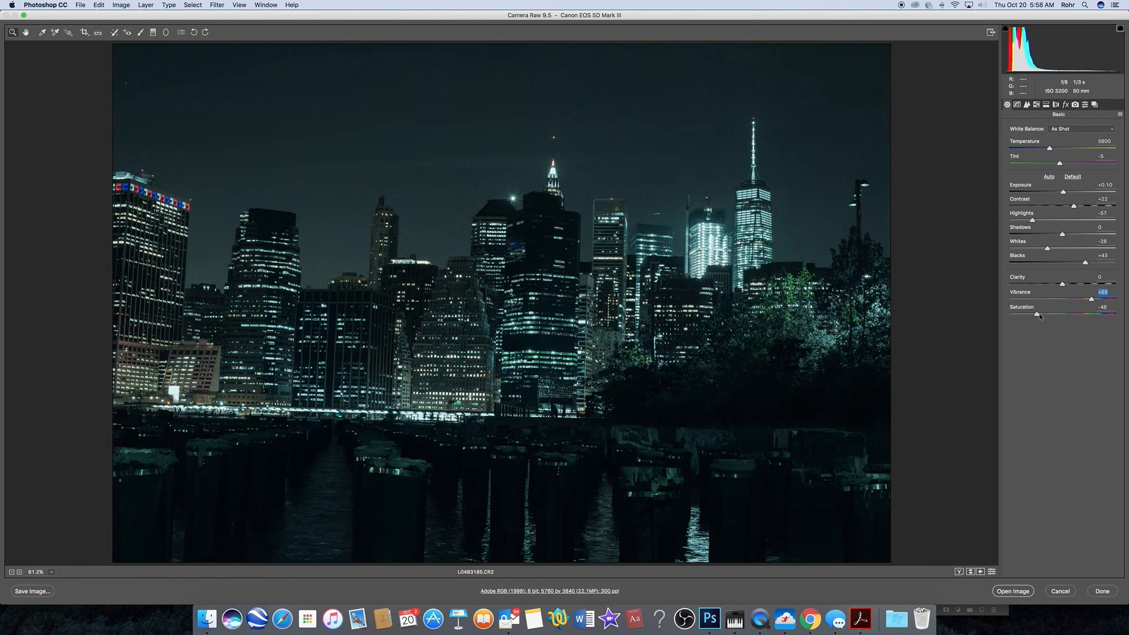
{"action": "left_click_drag", "start_coordinate": [1038, 315], "coordinate": [1052, 314]}
{"action": "left_click_drag", "start_coordinate": [1094, 303], "coordinate": [1071, 305]}
{"action": "key", "text": "shift+Tab"}
{"action": "left_click_drag", "start_coordinate": [1052, 315], "coordinate": [1072, 315]}
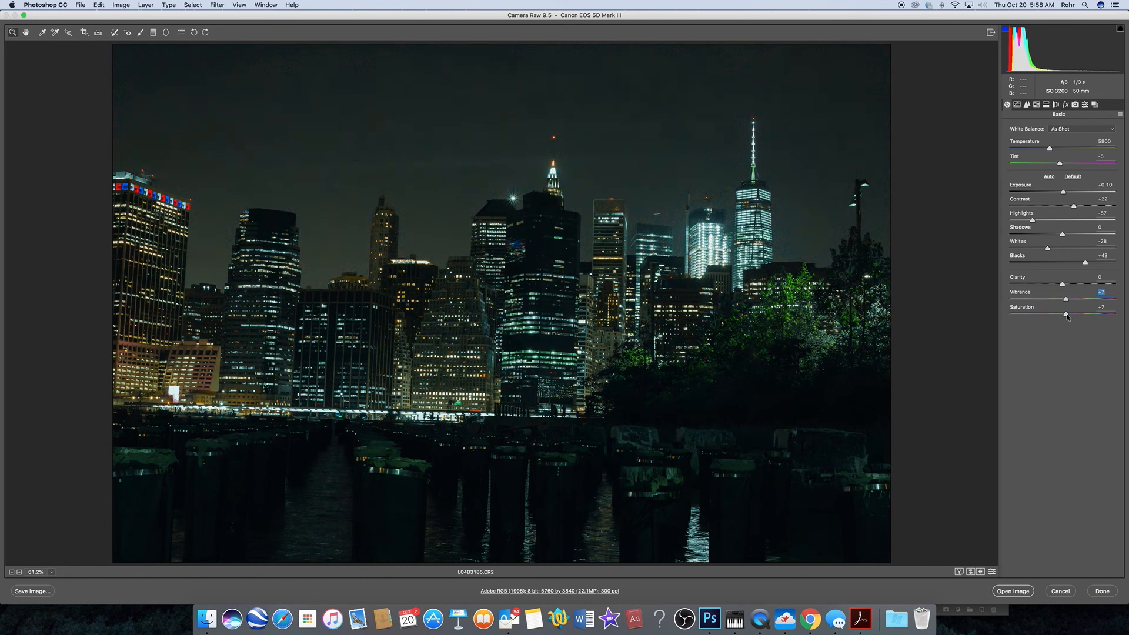
{"action": "left_click_drag", "start_coordinate": [1067, 317], "coordinate": [1073, 317]}
{"action": "left_click_drag", "start_coordinate": [1066, 300], "coordinate": [1047, 300]}
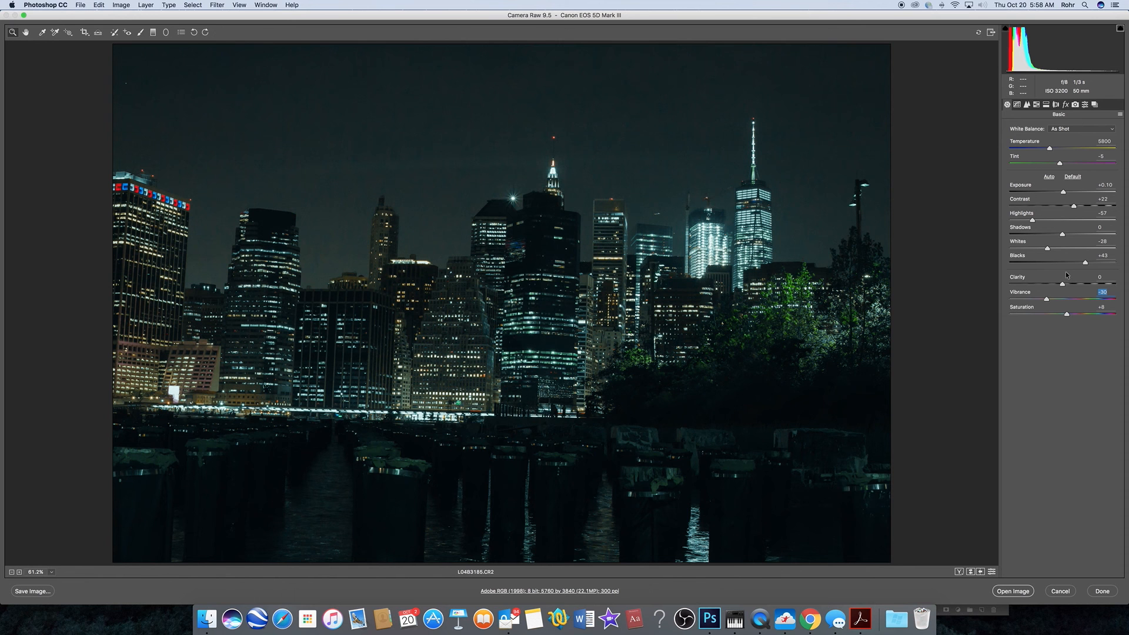
Set the luminance noise reduction to 88 in the detail settings.
{"action": "left_click", "coordinate": [1038, 105]}
{"action": "left_click", "coordinate": [1047, 105]}
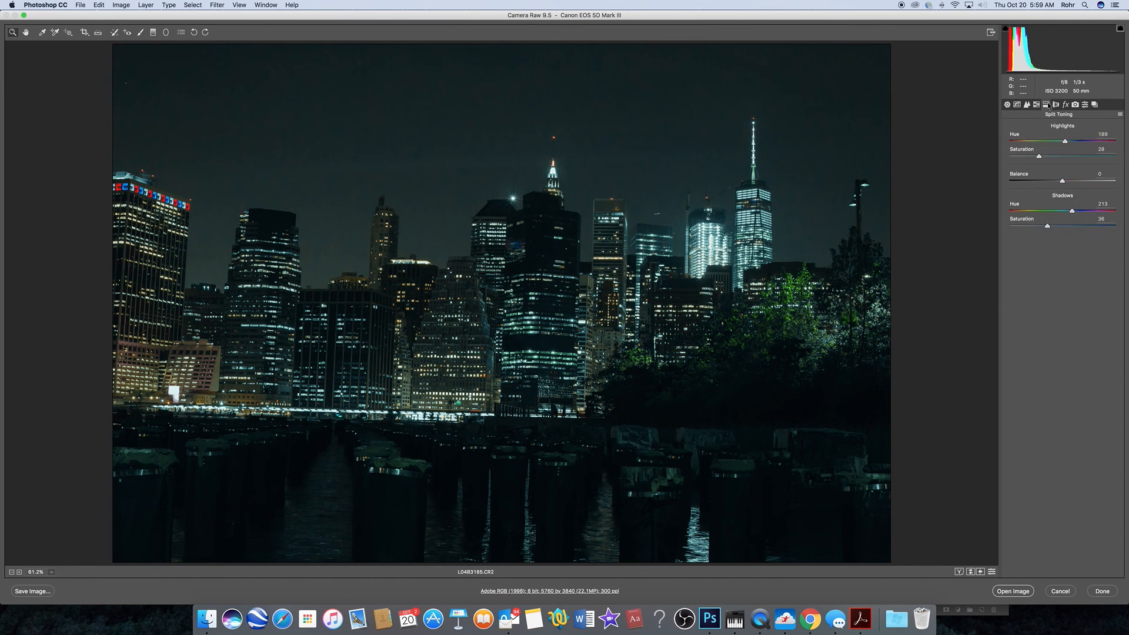
{"action": "left_click", "coordinate": [1057, 105]}
{"action": "left_click", "coordinate": [1027, 105]}
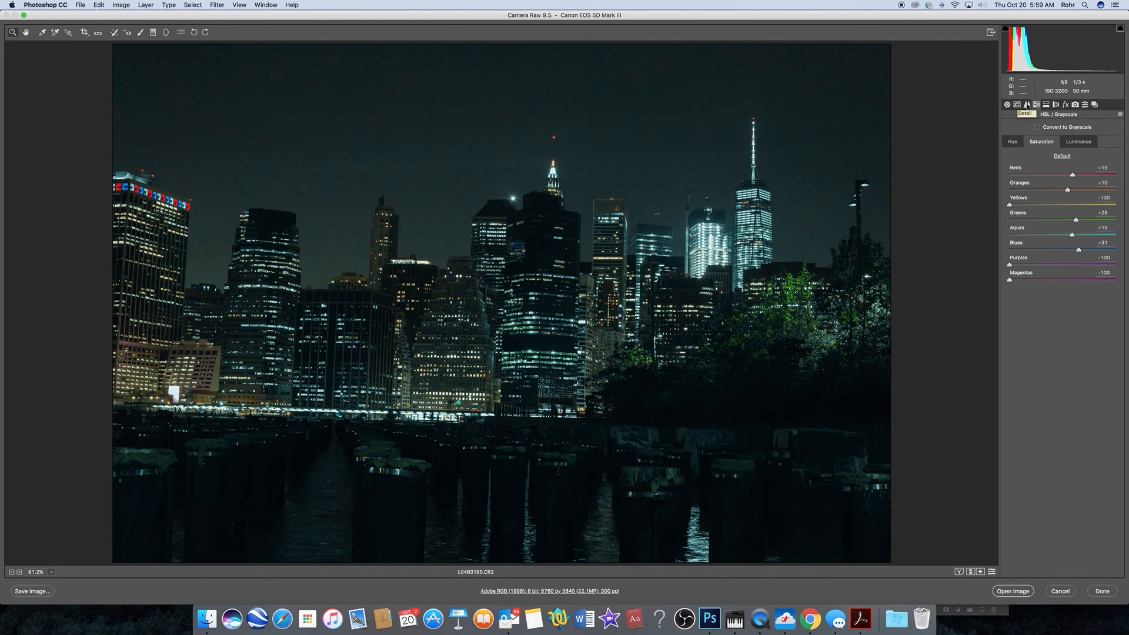
{"action": "left_click", "coordinate": [1027, 105]}
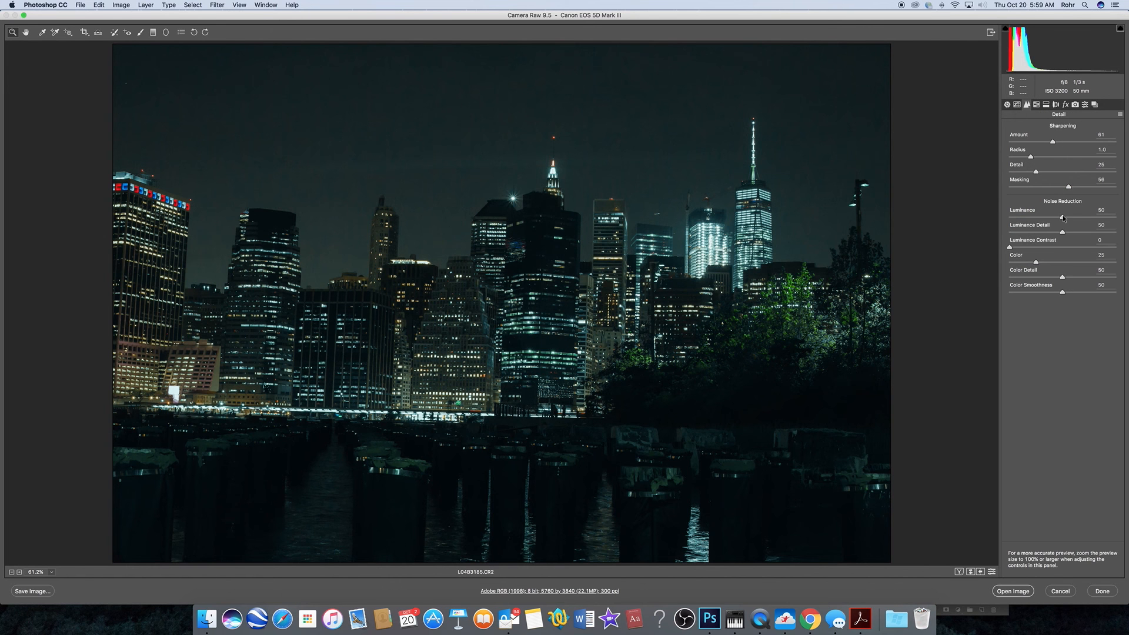
{"action": "left_click_drag", "start_coordinate": [1063, 217], "coordinate": [1074, 218]}
{"action": "left_click", "coordinate": [1074, 219]}
{"action": "left_click_drag", "start_coordinate": [1099, 218], "coordinate": [1109, 220]}
{"action": "left_click_drag", "start_coordinate": [1101, 218], "coordinate": [1102, 218]}
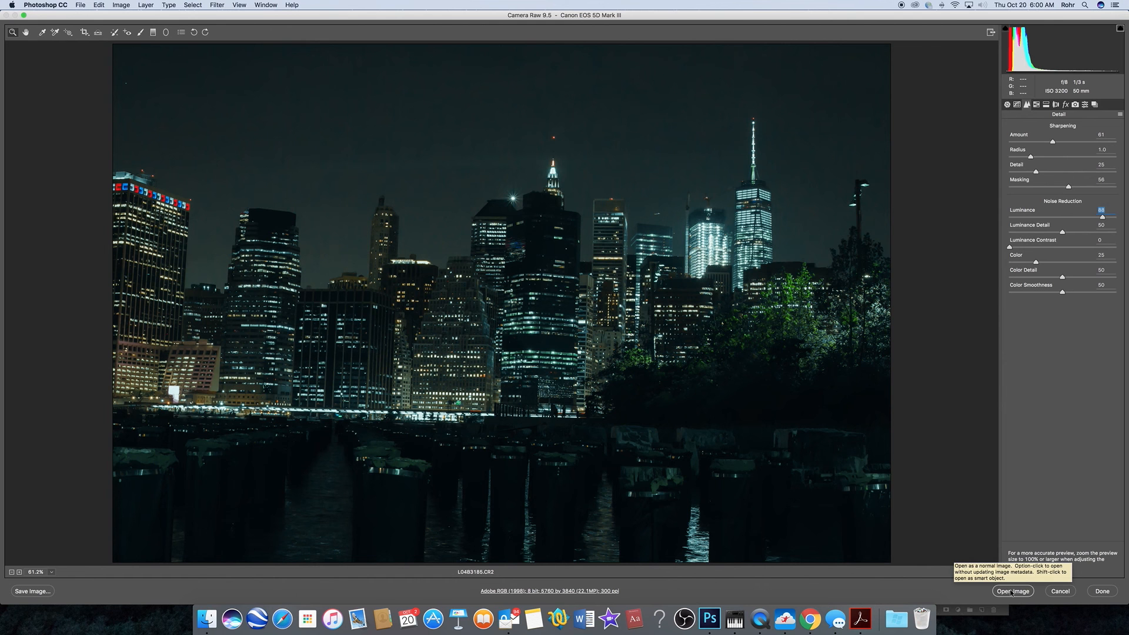
Open the developed raw photo in Photoshop and enlarge the Photoshop window to fill the screen.
{"action": "left_click", "coordinate": [1012, 592]}
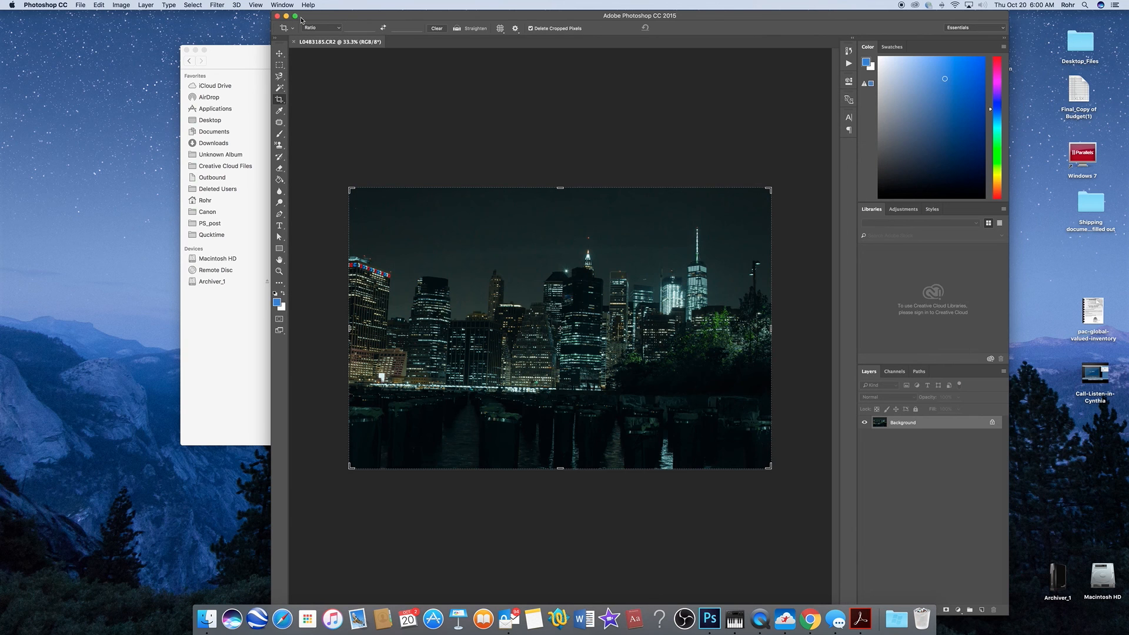
{"action": "left_click", "coordinate": [296, 16]}
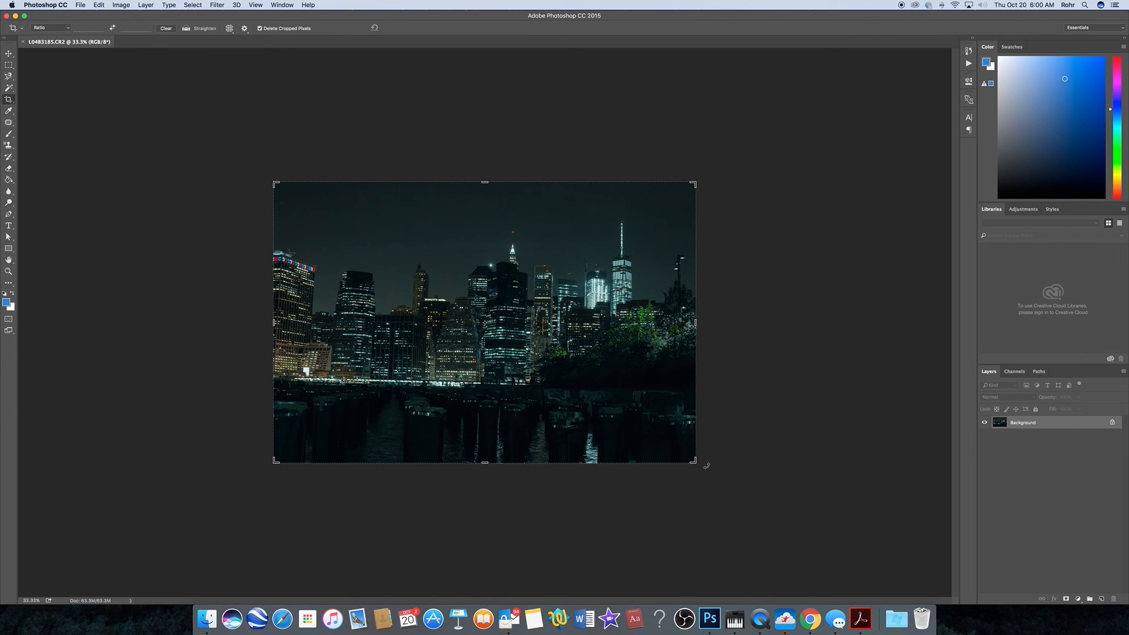
Rotate the photo slightly counterclockwise within the crop frame to level the waterline, and apply the crop.
{"action": "left_click_drag", "start_coordinate": [707, 466], "coordinate": [727, 473]}
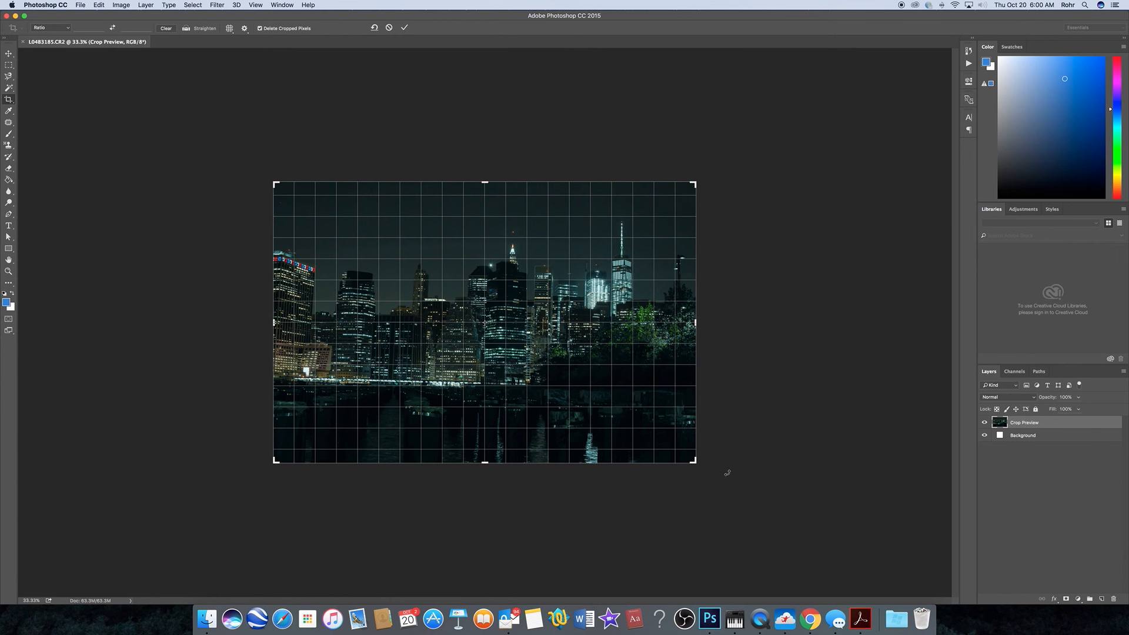
{"action": "left_click_drag", "start_coordinate": [728, 473], "coordinate": [731, 470]}
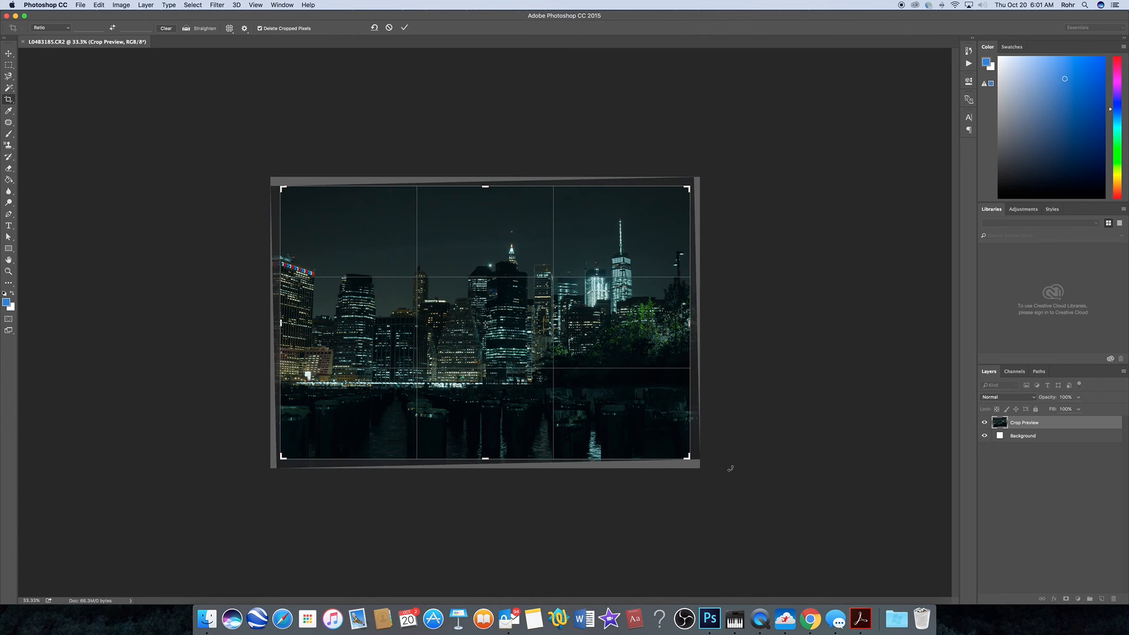
{"action": "key", "text": "Return"}
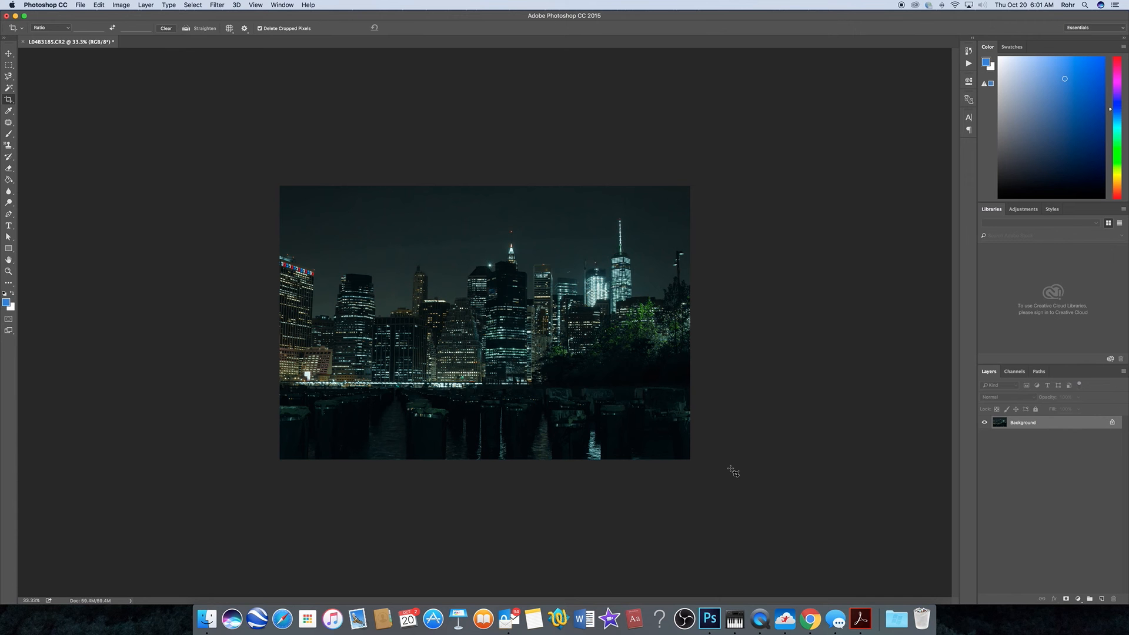
Open the Save for Web export of the cropped photo and move the dialog higher on the screen.
{"action": "left_click", "coordinate": [83, 7]}
{"action": "mouse_move", "coordinate": [104, 128]}
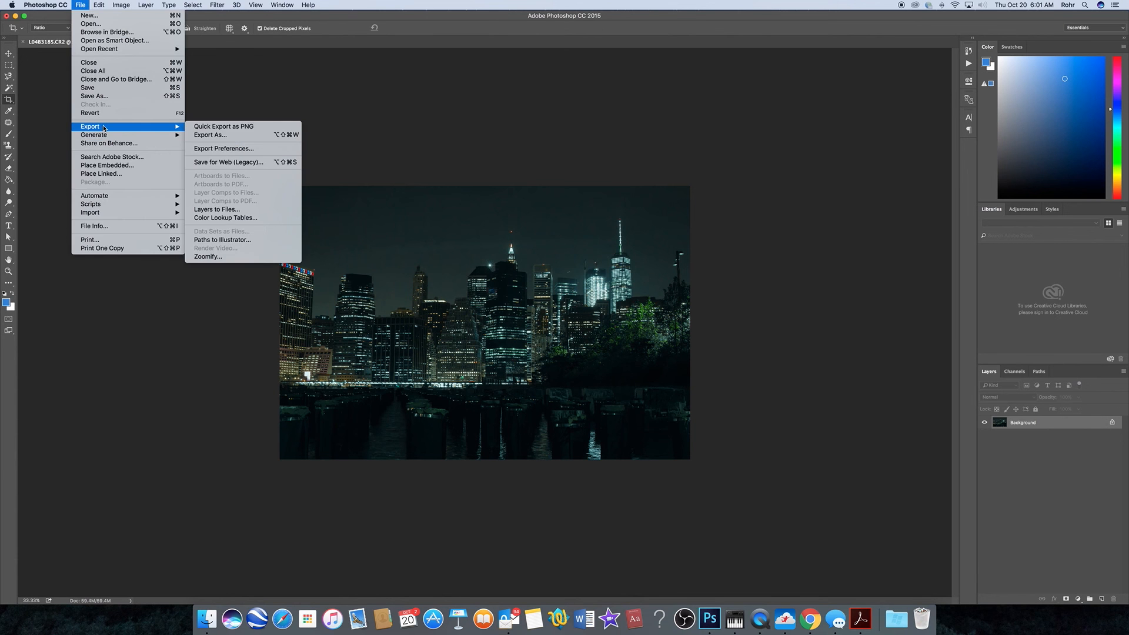
{"action": "left_click", "coordinate": [242, 164]}
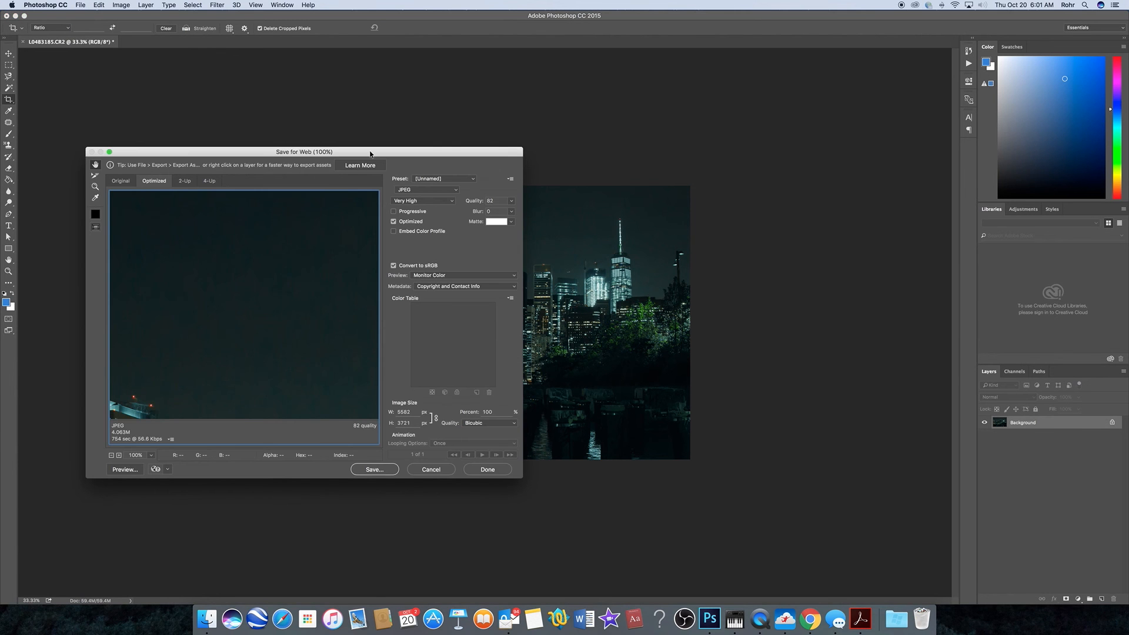
{"action": "left_click_drag", "start_coordinate": [371, 154], "coordinate": [363, 118]}
Examine the optimized JPEG preview at 100% across the sky, buildings, waterline and tower spires for noise and detail.
{"action": "left_click_drag", "start_coordinate": [265, 318], "coordinate": [212, 200]}
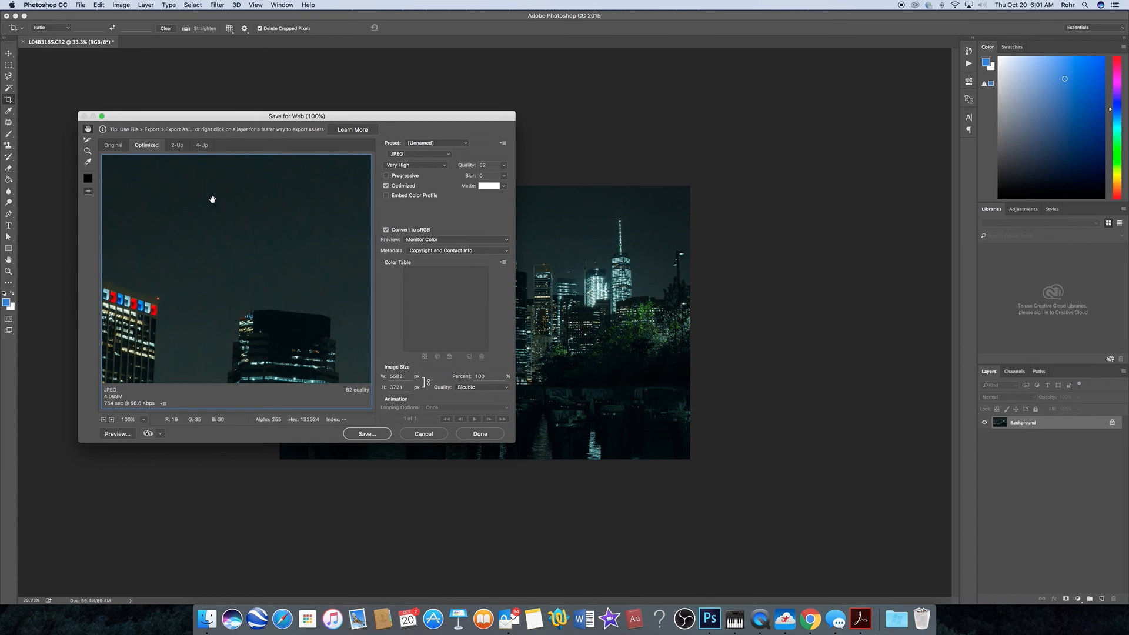
{"action": "scroll", "coordinate": [288, 329], "scroll_direction": "down", "scroll_amount": 3}
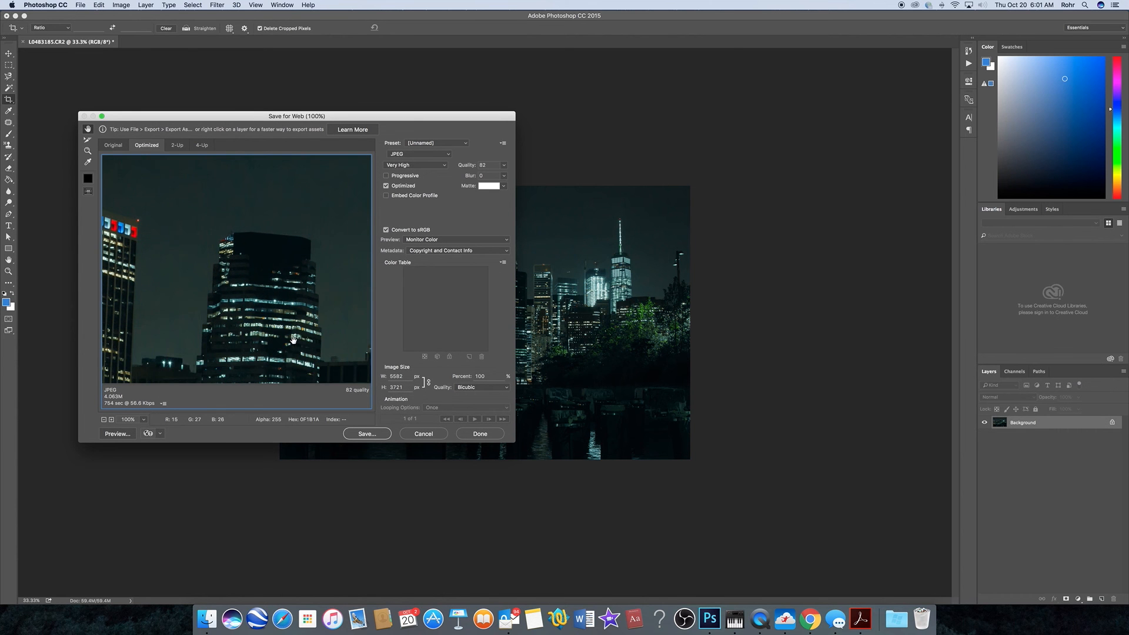
{"action": "scroll", "coordinate": [294, 339], "scroll_direction": "down", "scroll_amount": 3}
{"action": "scroll", "coordinate": [298, 346], "scroll_direction": "down", "scroll_amount": 5}
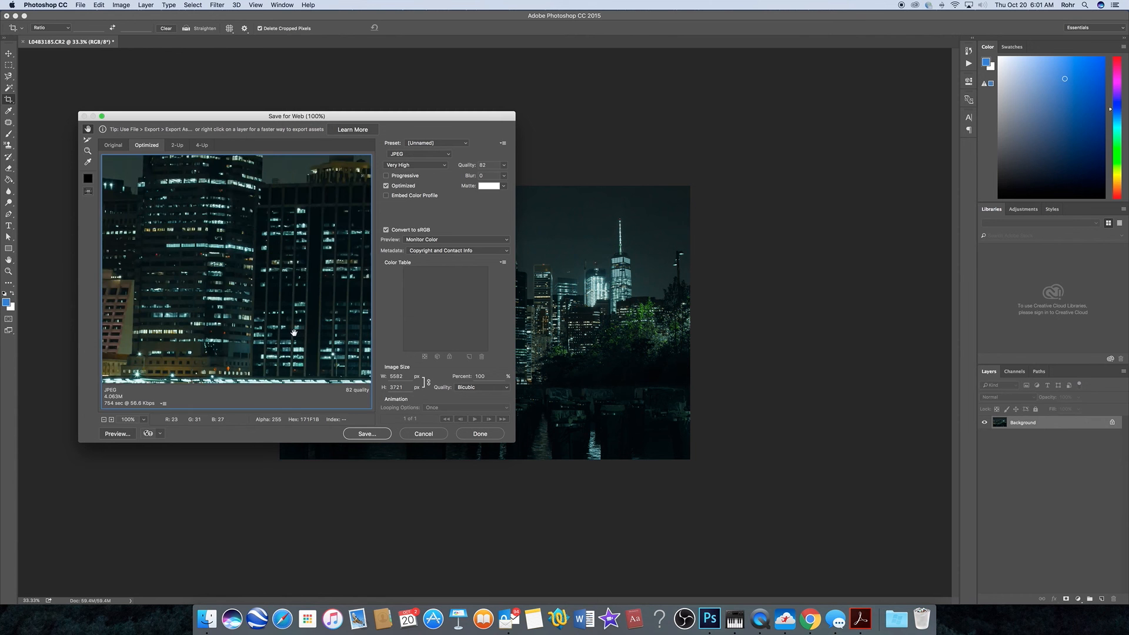
{"action": "scroll", "coordinate": [283, 317], "scroll_direction": "down", "scroll_amount": 5}
{"action": "scroll", "coordinate": [263, 279], "scroll_direction": "right", "scroll_amount": 2}
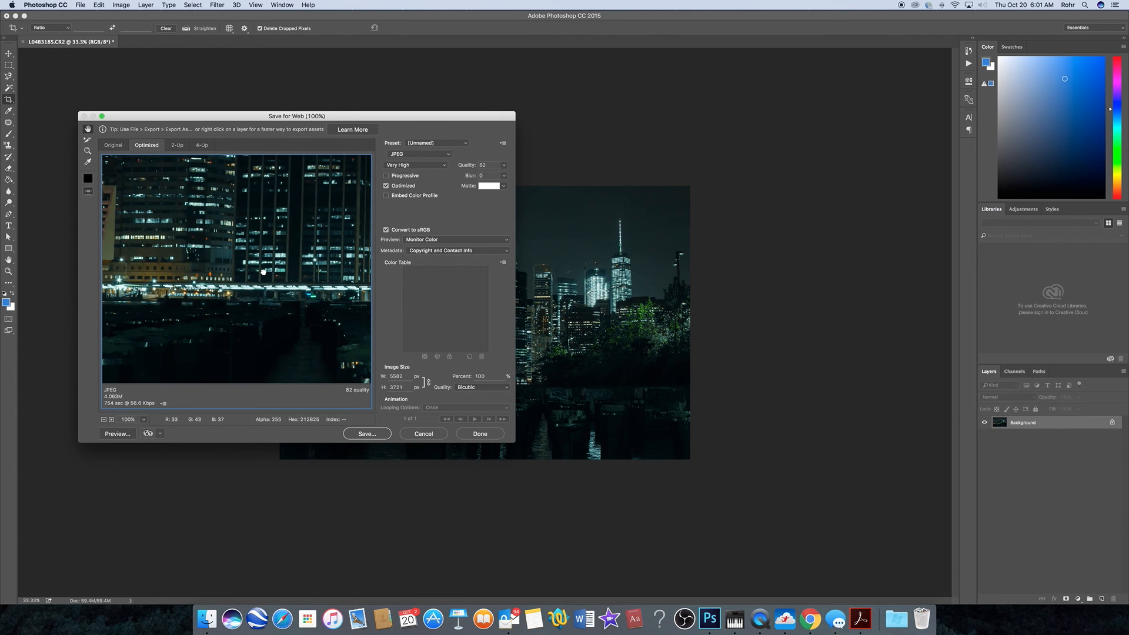
{"action": "scroll", "coordinate": [271, 288], "scroll_direction": "right", "scroll_amount": 5}
{"action": "left_click_drag", "start_coordinate": [297, 259], "coordinate": [201, 274]}
{"action": "scroll", "coordinate": [297, 244], "scroll_direction": "right", "scroll_amount": 3}
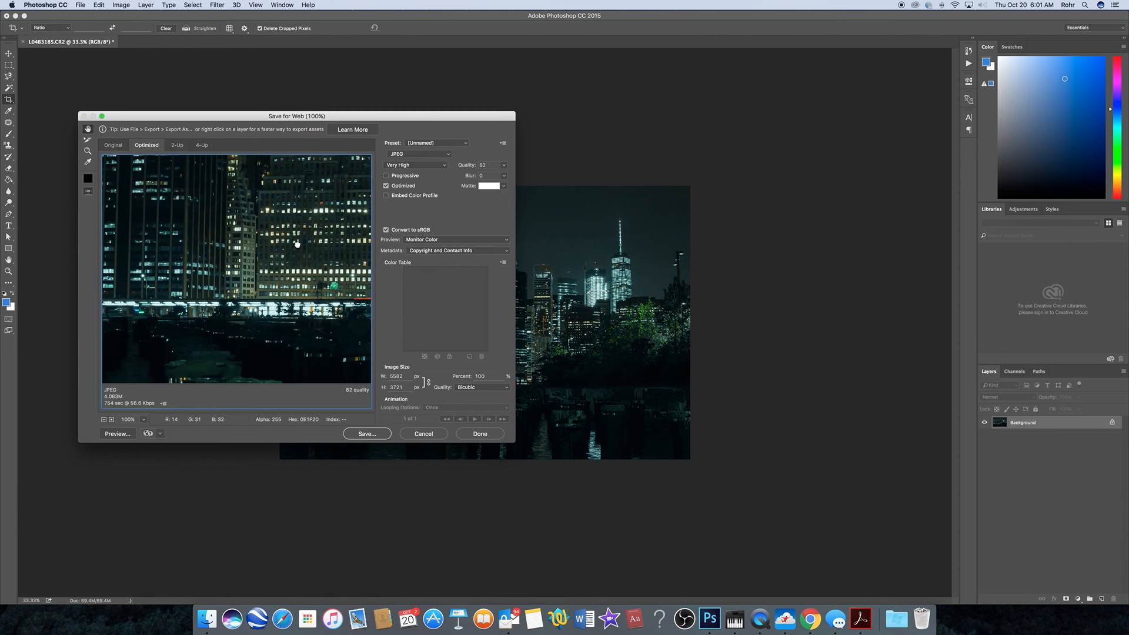
{"action": "left_click_drag", "start_coordinate": [297, 243], "coordinate": [202, 318]}
{"action": "left_click_drag", "start_coordinate": [314, 226], "coordinate": [254, 275]}
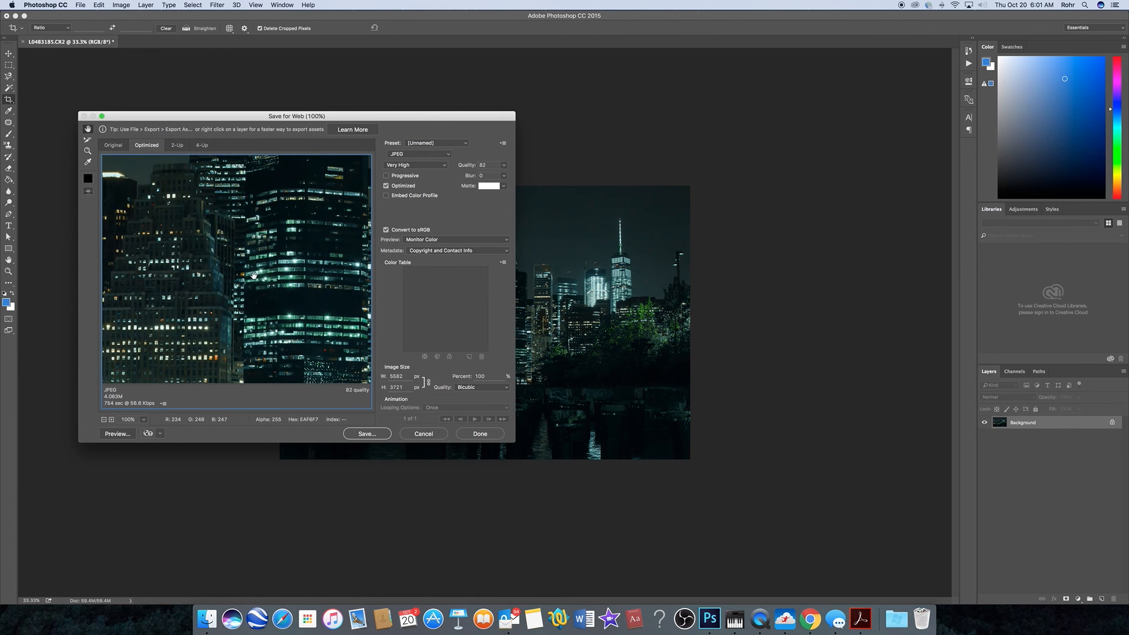
{"action": "left_click_drag", "start_coordinate": [342, 214], "coordinate": [260, 322]}
{"action": "left_click_drag", "start_coordinate": [294, 218], "coordinate": [267, 306]}
{"action": "left_click_drag", "start_coordinate": [265, 226], "coordinate": [263, 257]}
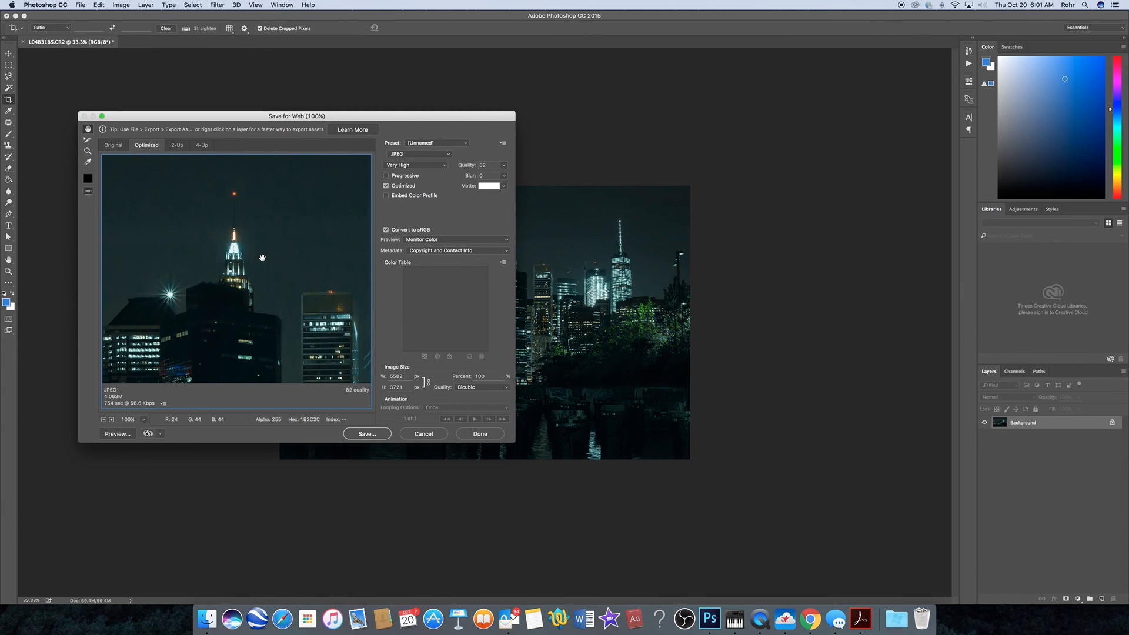
{"action": "left_click_drag", "start_coordinate": [363, 358], "coordinate": [316, 341]}
{"action": "left_click_drag", "start_coordinate": [316, 340], "coordinate": [265, 288]}
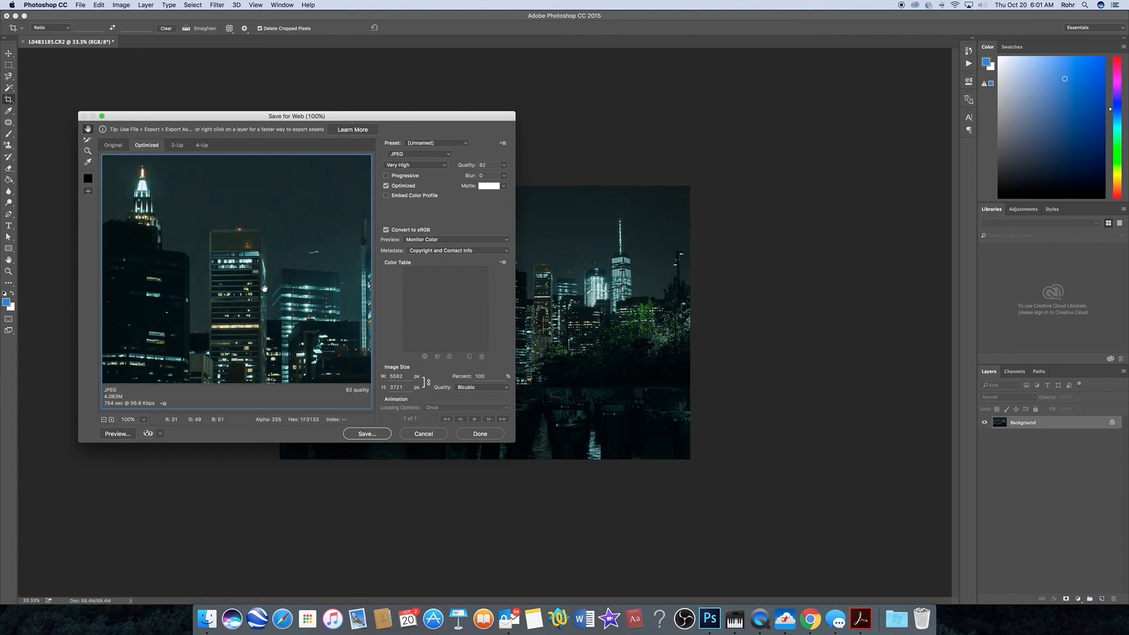
{"action": "left_click_drag", "start_coordinate": [321, 339], "coordinate": [279, 290]}
{"action": "left_click_drag", "start_coordinate": [344, 211], "coordinate": [252, 304]}
{"action": "left_click_drag", "start_coordinate": [278, 178], "coordinate": [307, 236]}
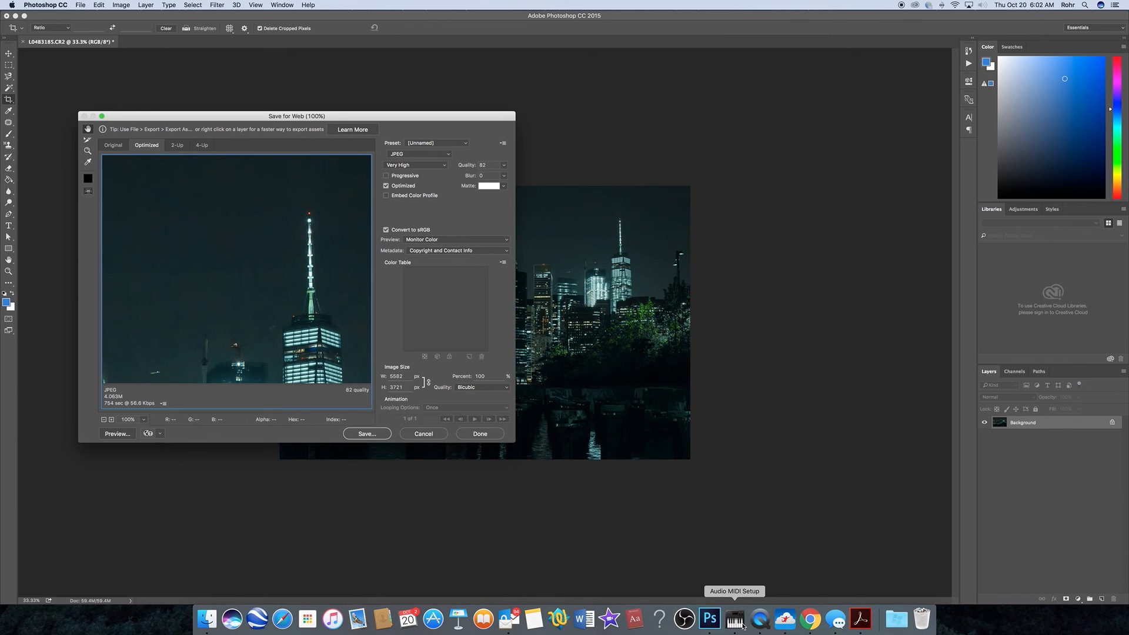
Set the JPEG quality to 89 and save the optimized image as L04B3185.jpg in the PS_post folder.
{"action": "left_click", "coordinate": [505, 165]}
{"action": "left_click_drag", "start_coordinate": [499, 178], "coordinate": [501, 180]}
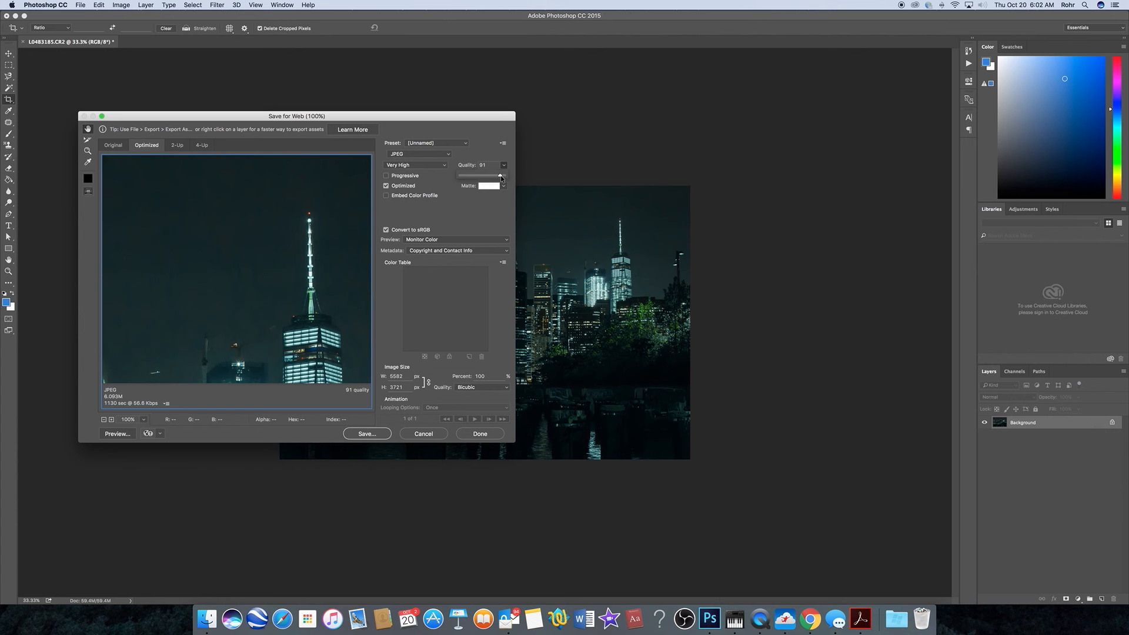
{"action": "left_click_drag", "start_coordinate": [501, 177], "coordinate": [499, 177]}
{"action": "left_click", "coordinate": [365, 435]}
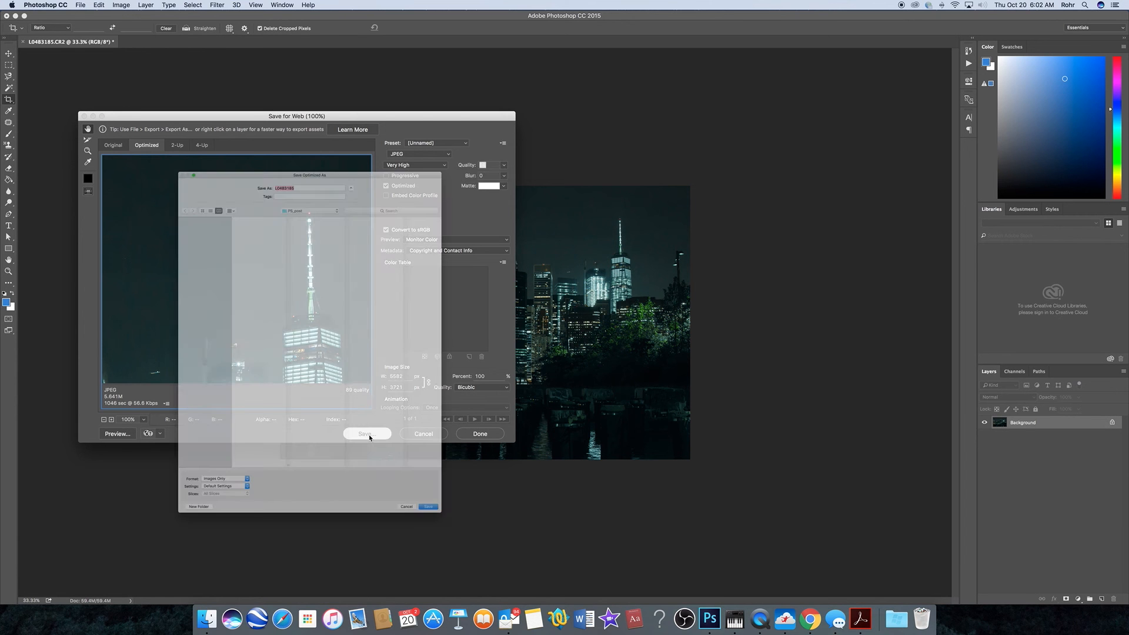
{"action": "scroll", "coordinate": [235, 446], "scroll_direction": "down", "scroll_amount": 5}
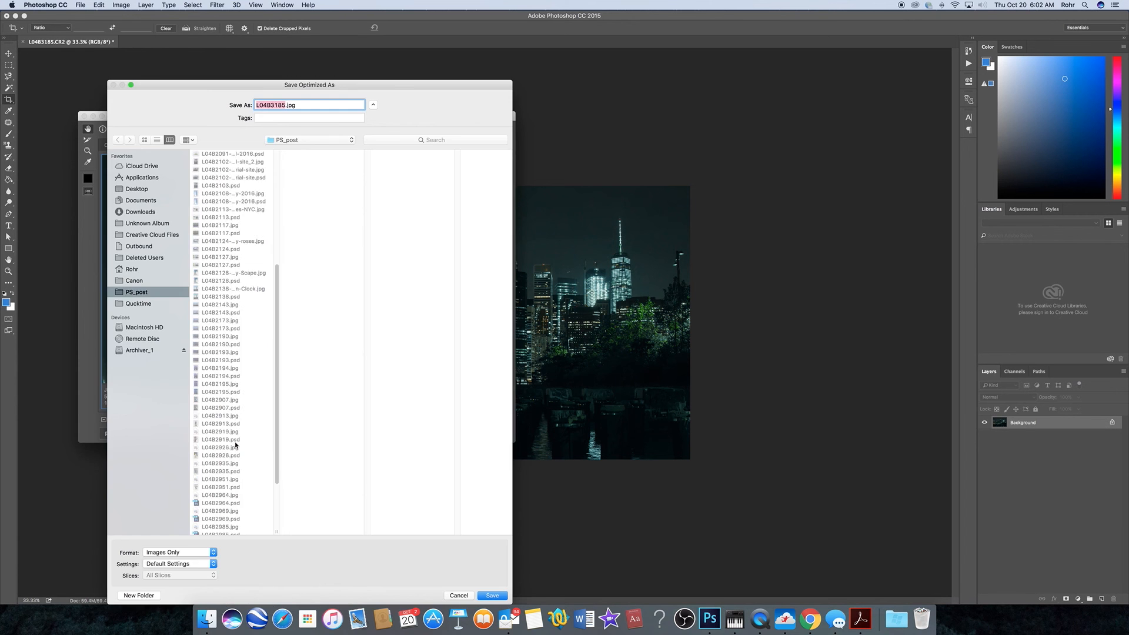
{"action": "scroll", "coordinate": [236, 446], "scroll_direction": "up", "scroll_amount": 6}
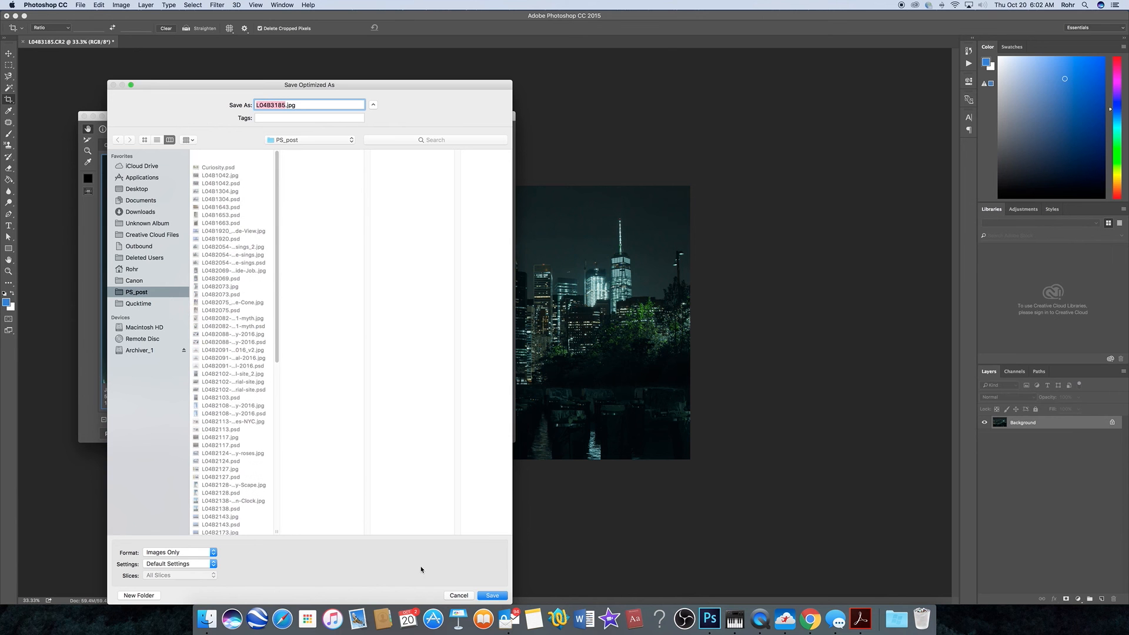
{"action": "left_click", "coordinate": [493, 596]}
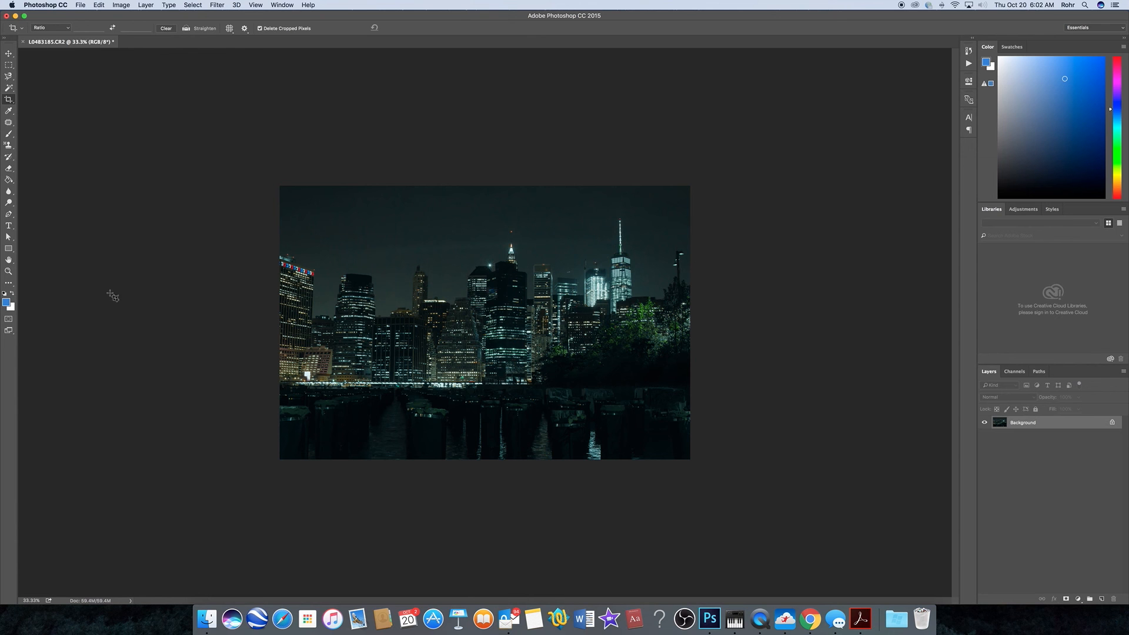
Save the document in Photoshop format as L04B3185.psd in the PS_post folder.
{"action": "left_click", "coordinate": [80, 5]}
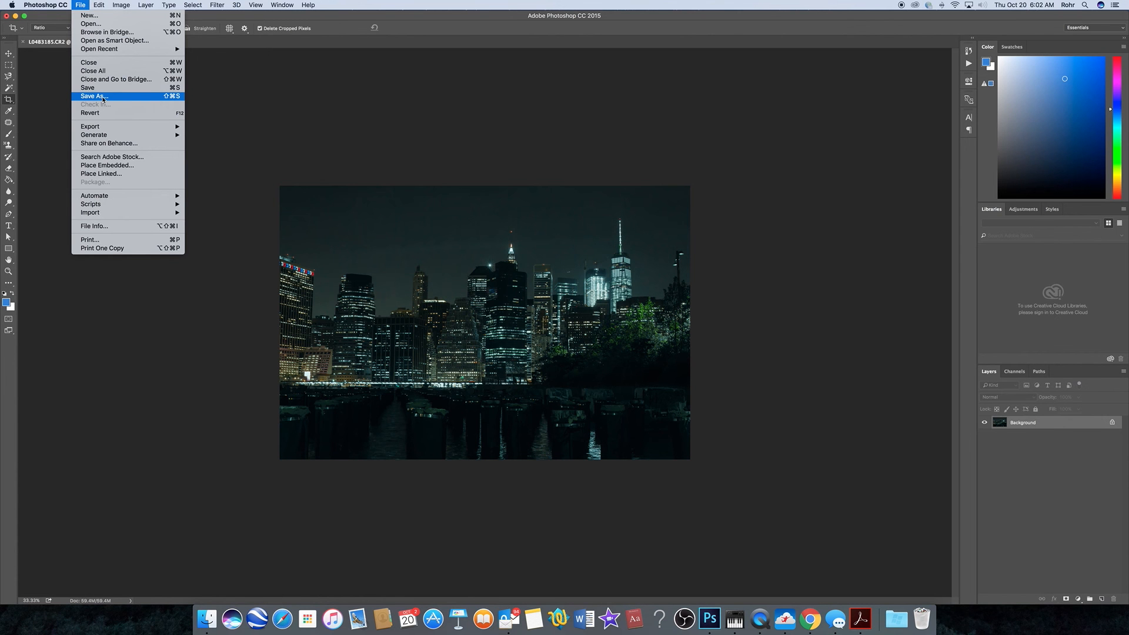
{"action": "left_click", "coordinate": [102, 97]}
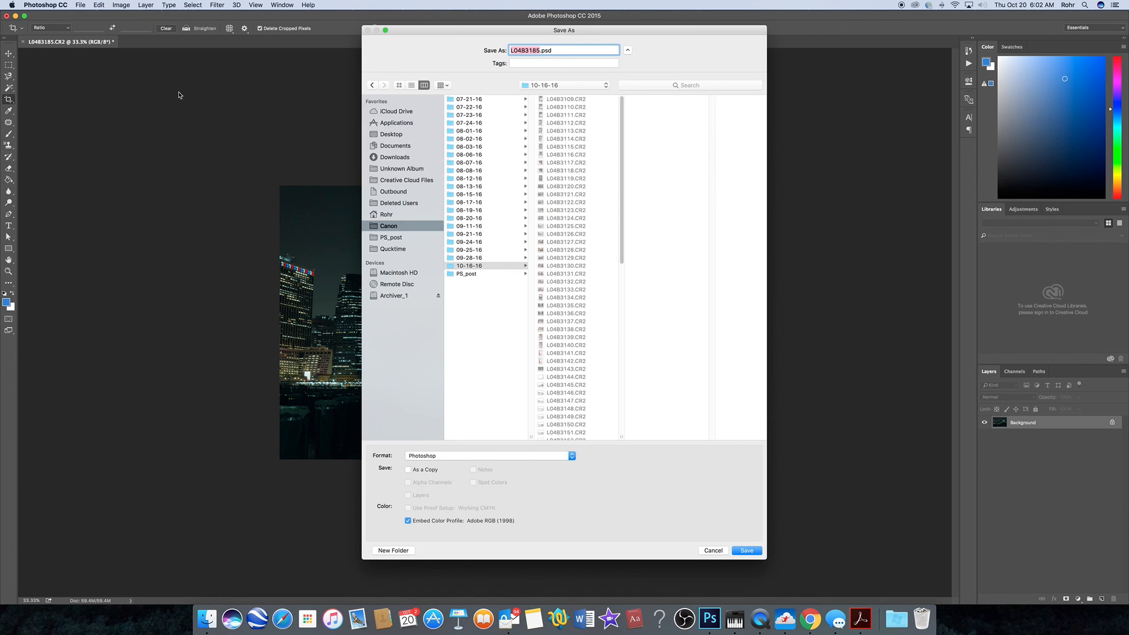
{"action": "left_click", "coordinate": [520, 273]}
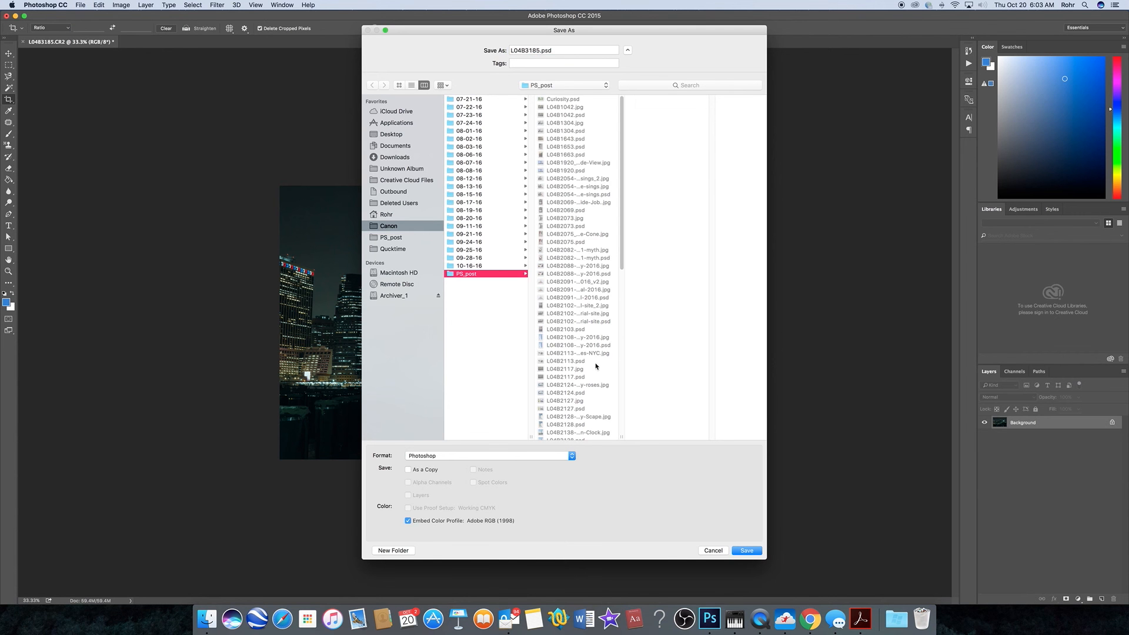
{"action": "left_click", "coordinate": [747, 550]}
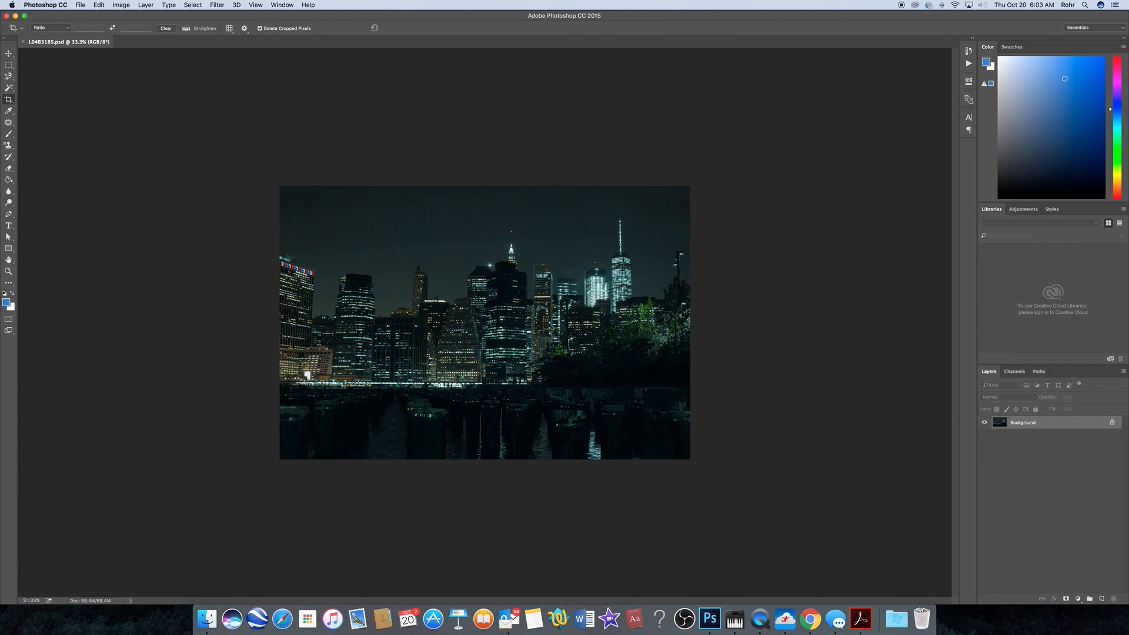
View the saved photo at 100% magnification and inspect the sky and skyline.
{"action": "left_click", "coordinate": [26, 601]}
{"action": "type", "text": "100"}
{"action": "key", "text": "Return"}
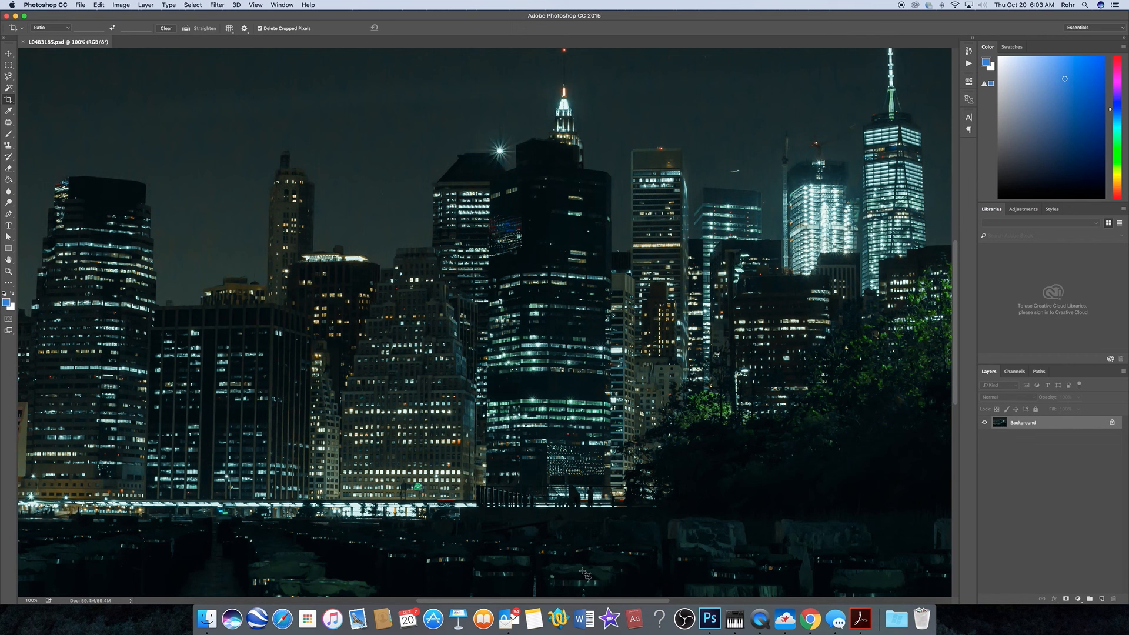
{"action": "scroll", "coordinate": [956, 327], "scroll_direction": "up", "scroll_amount": 3}
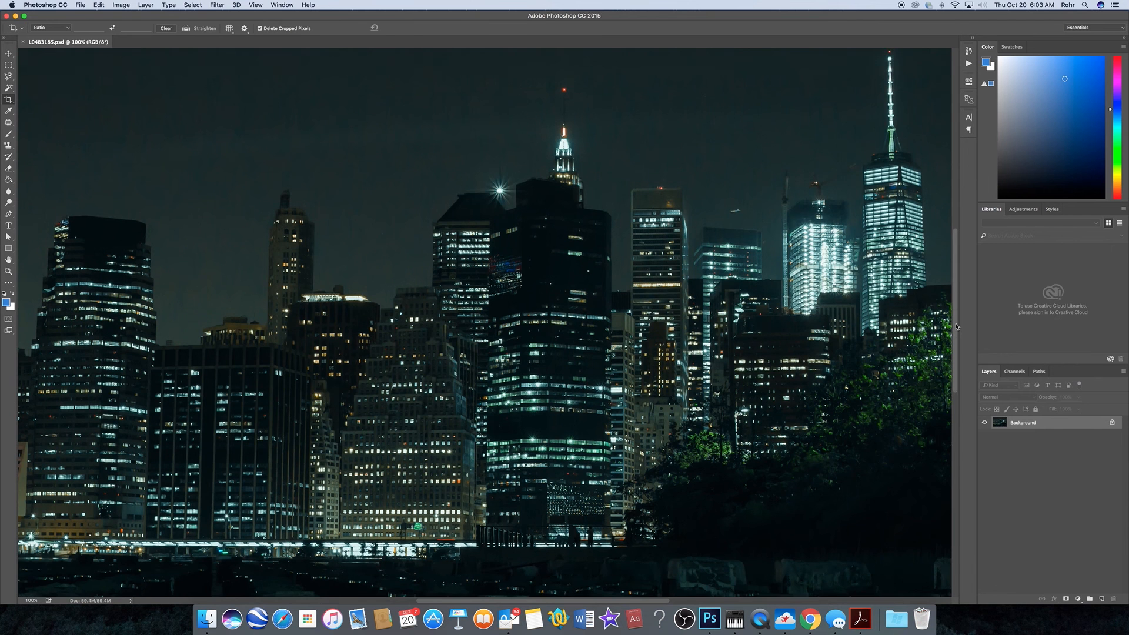
Examine the finished photo at 100% from the sky down to the foreground pilings and across the skyline to its left edge and trees.
{"action": "left_click_drag", "start_coordinate": [956, 327], "coordinate": [962, 391]}
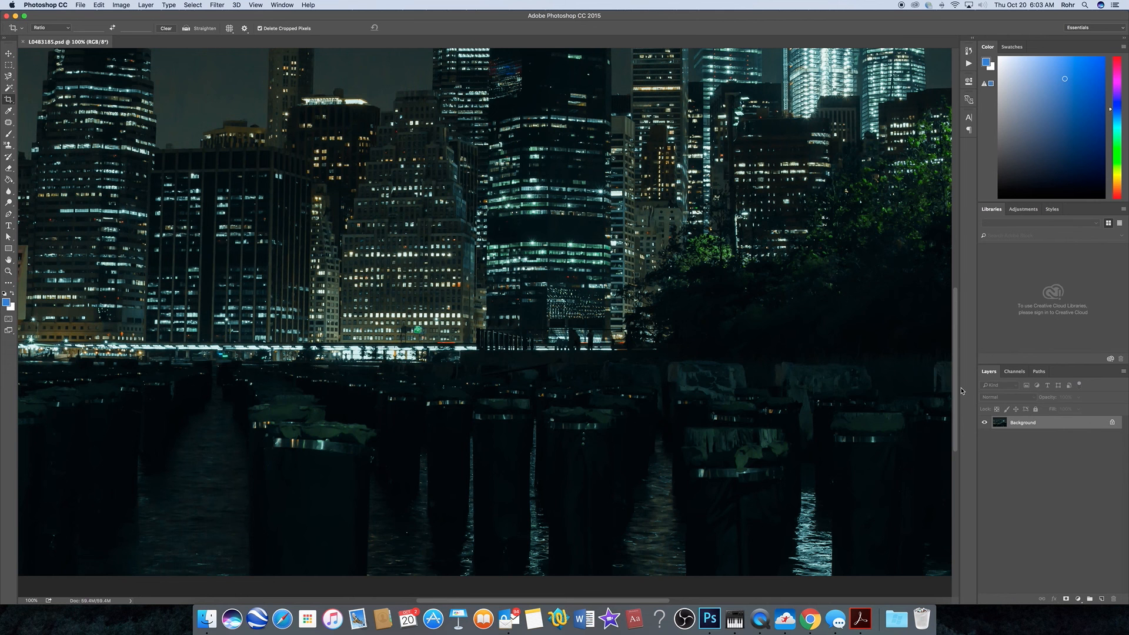
{"action": "left_click_drag", "start_coordinate": [962, 391], "coordinate": [955, 344]}
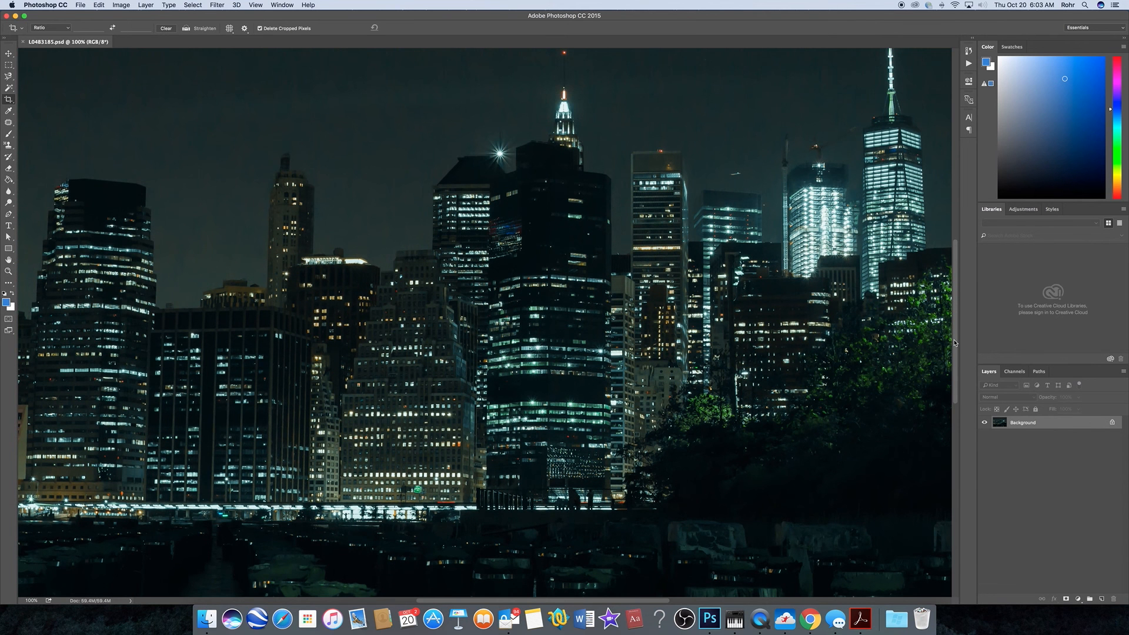
{"action": "left_click_drag", "start_coordinate": [955, 343], "coordinate": [953, 324]}
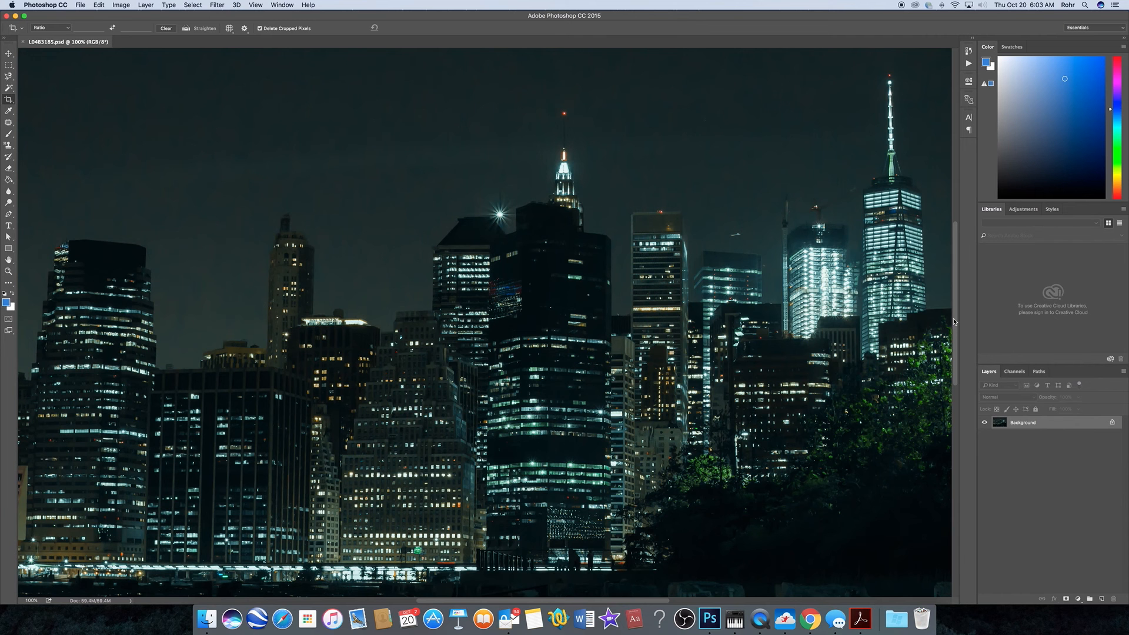
{"action": "left_click_drag", "start_coordinate": [954, 318], "coordinate": [955, 396]}
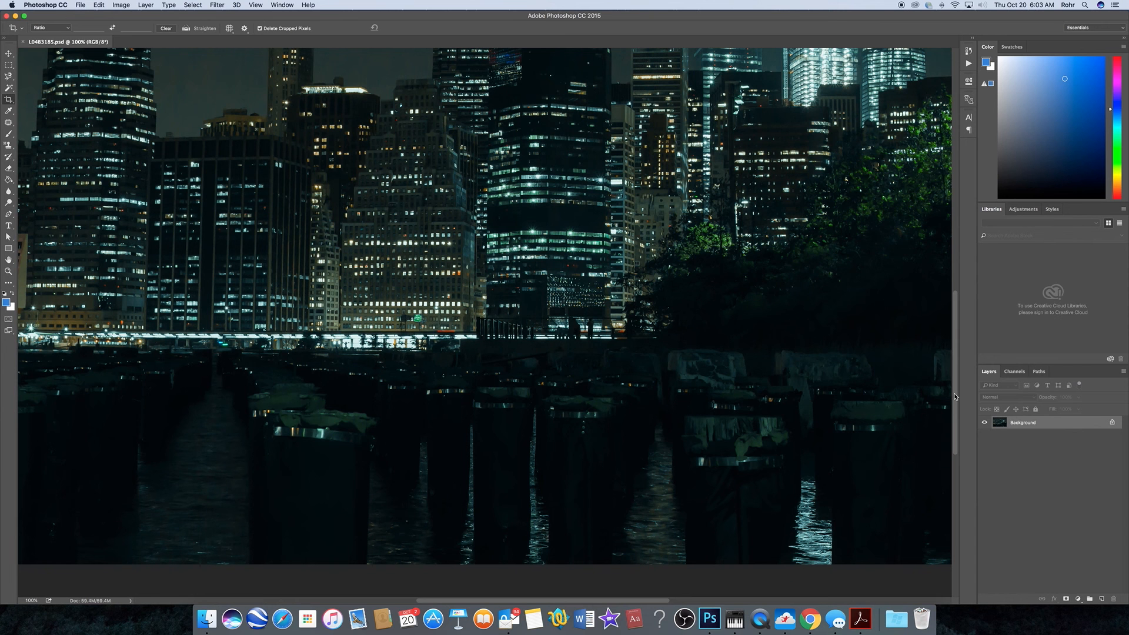
{"action": "left_click_drag", "start_coordinate": [956, 396], "coordinate": [956, 369]}
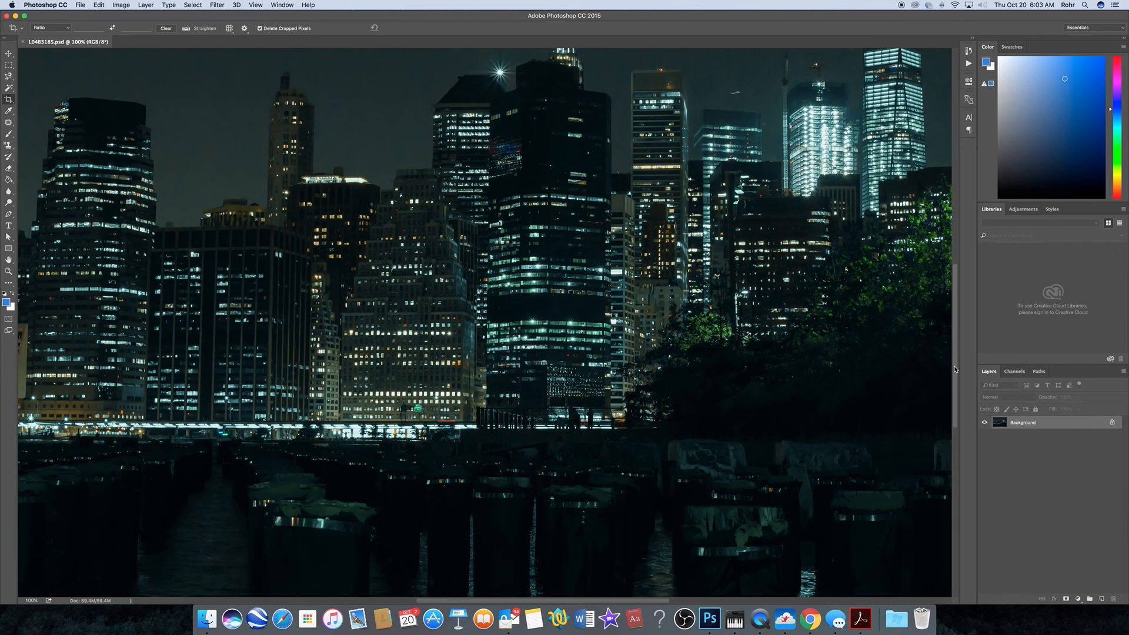
{"action": "left_click_drag", "start_coordinate": [956, 370], "coordinate": [956, 355]}
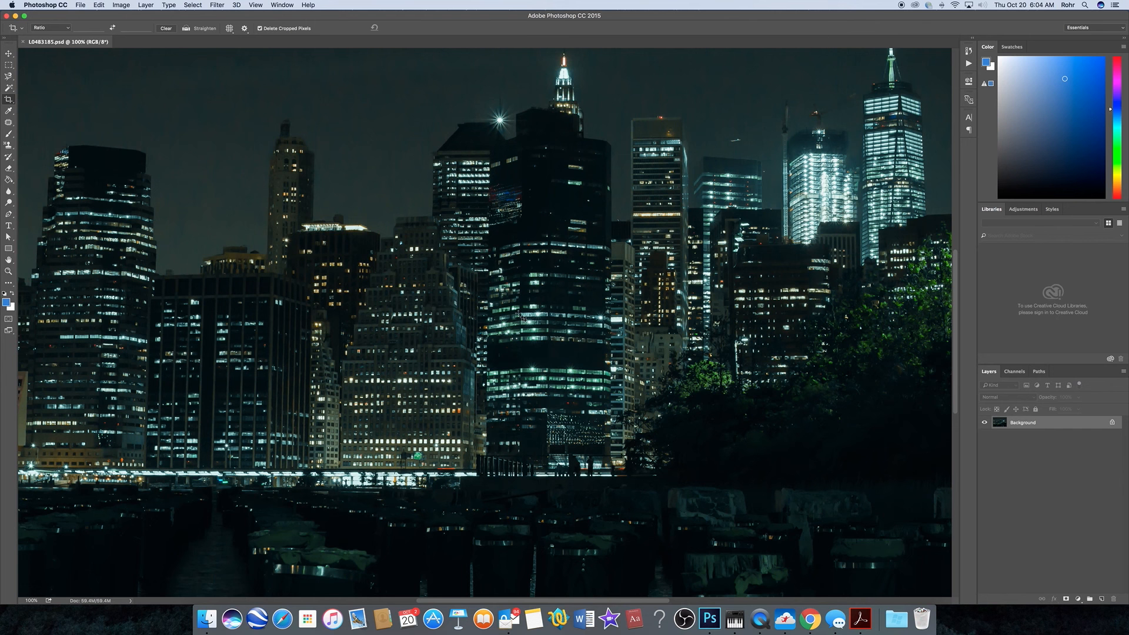
{"action": "scroll", "coordinate": [473, 591], "scroll_direction": "left", "scroll_amount": 5}
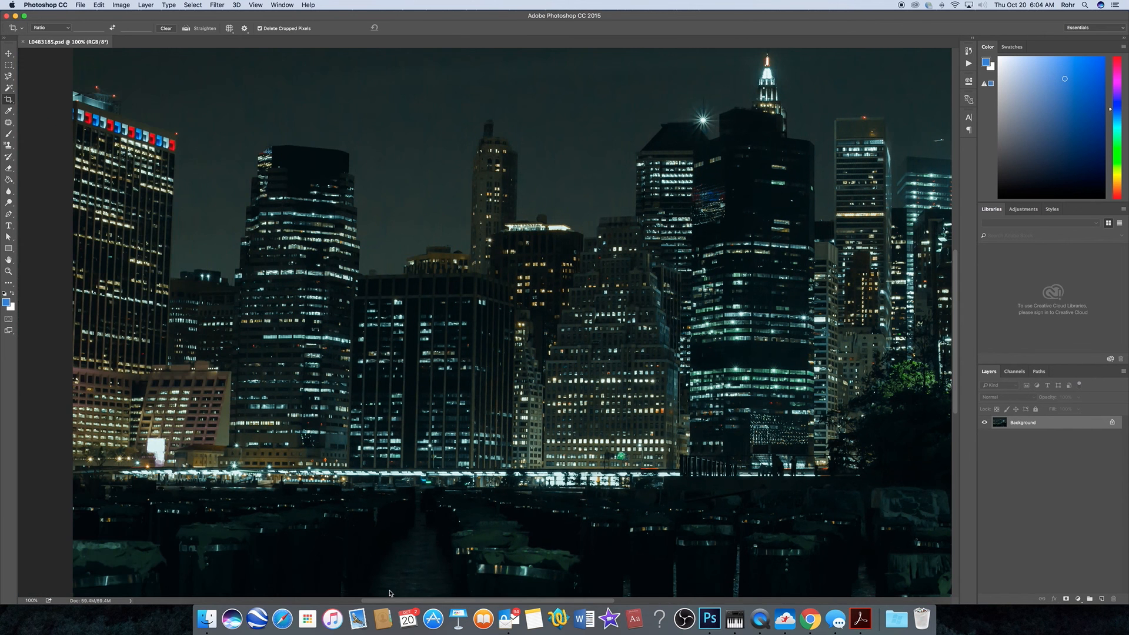
{"action": "scroll", "coordinate": [390, 593], "scroll_direction": "left", "scroll_amount": 2}
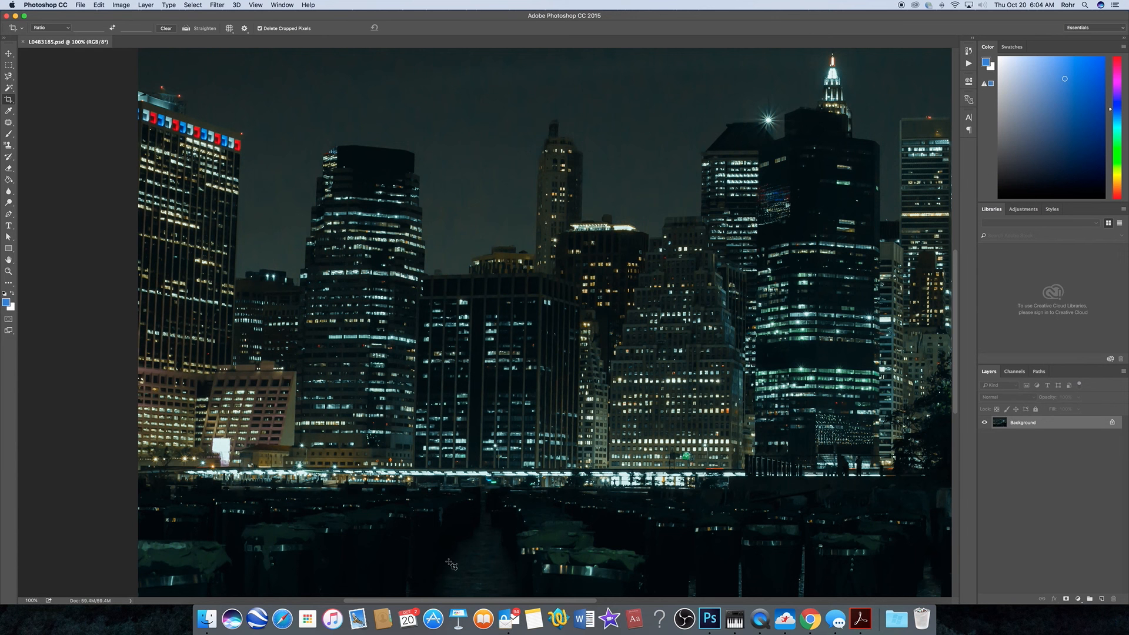
{"action": "left_click_drag", "start_coordinate": [509, 602], "coordinate": [609, 602]}
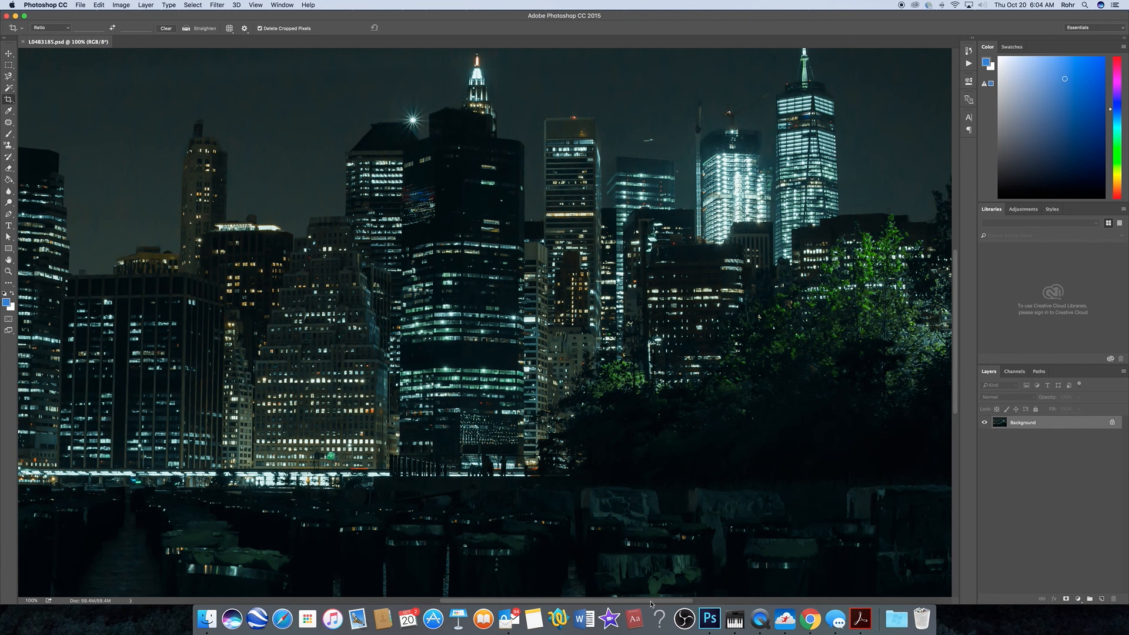
{"action": "left_click_drag", "start_coordinate": [651, 604], "coordinate": [588, 599]}
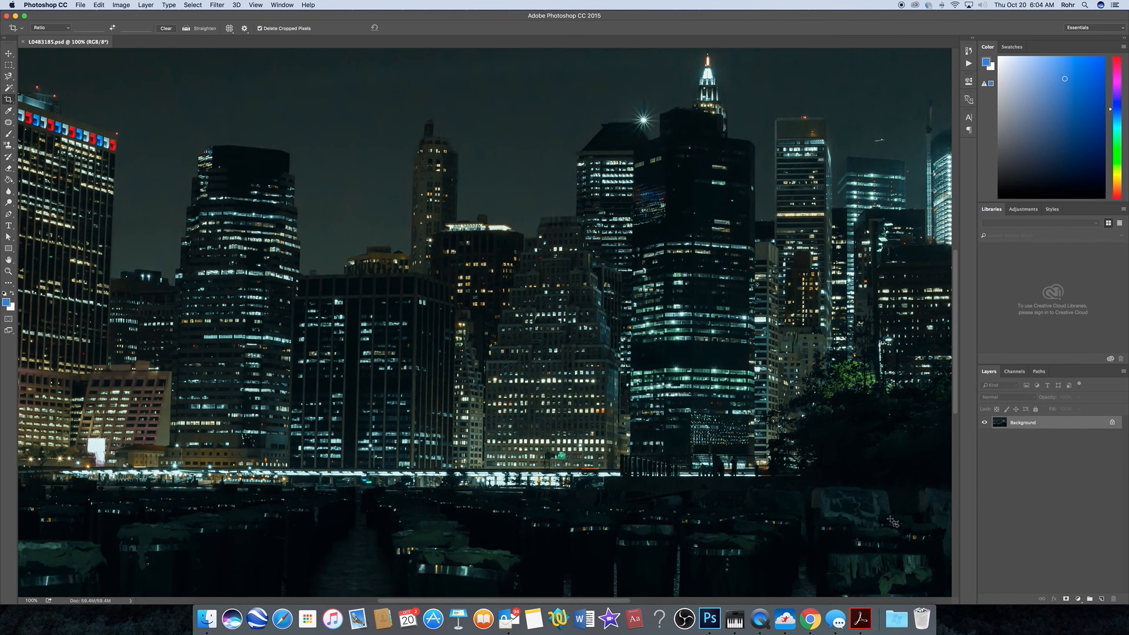